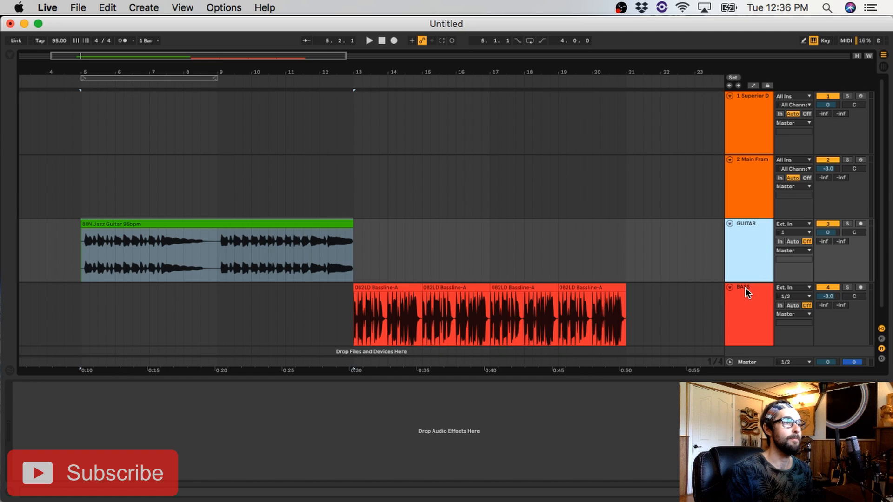
# Step: Open the Superior Drummer 3 plug-in window from the first MIDI track and move it slightly higher
pyautogui.click(745, 288)
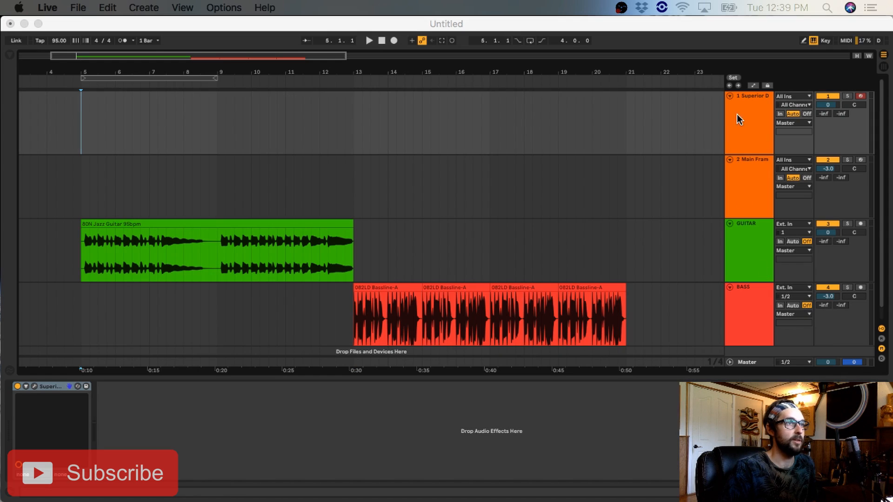
pyautogui.click(755, 105)
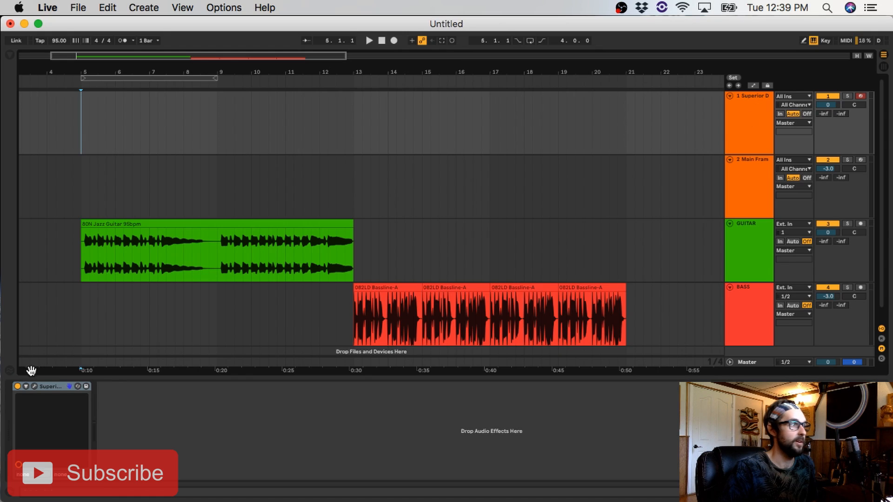
pyautogui.click(37, 384)
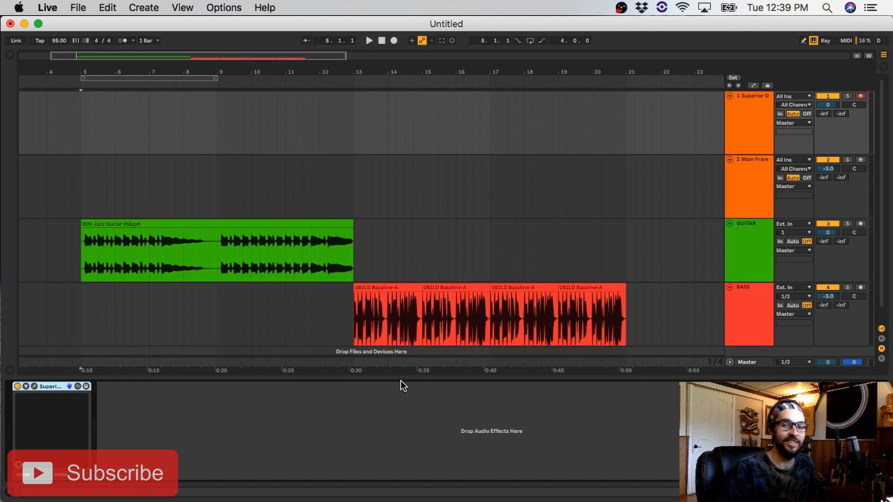
pyautogui.click(35, 385)
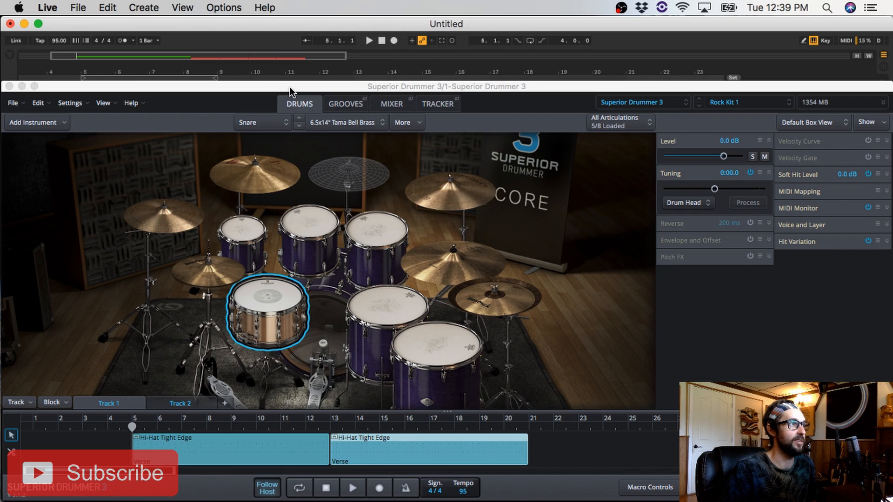
pyautogui.moveTo(290, 90); pyautogui.dragTo(289, 85)
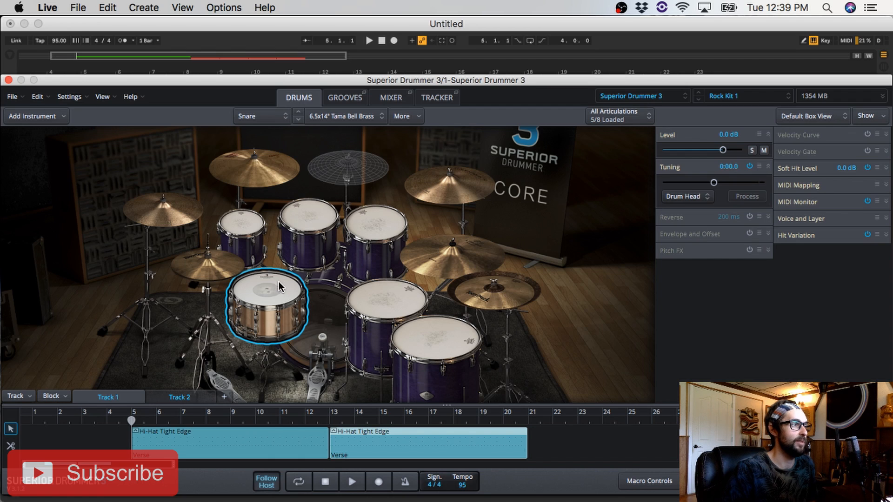
# Step: Audition the three rack toms and the two floor toms of the kit
pyautogui.click(243, 233)
pyautogui.click(285, 226)
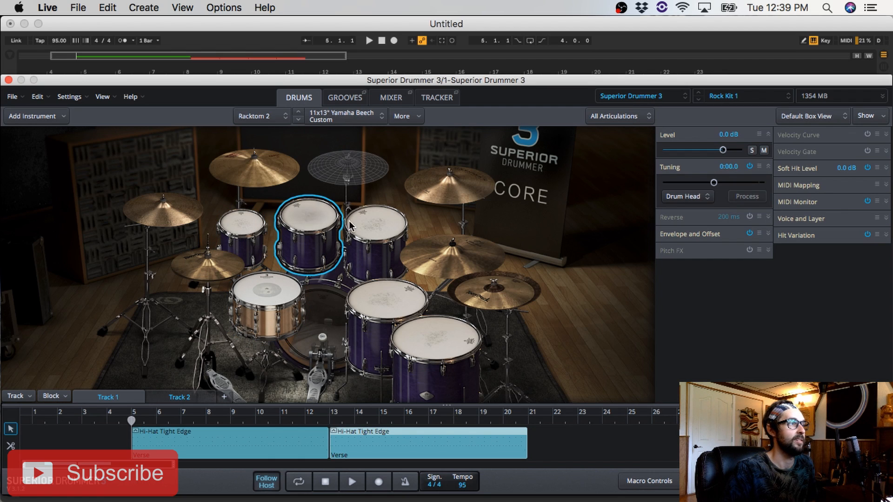
pyautogui.click(380, 227)
pyautogui.click(406, 320)
pyautogui.click(419, 333)
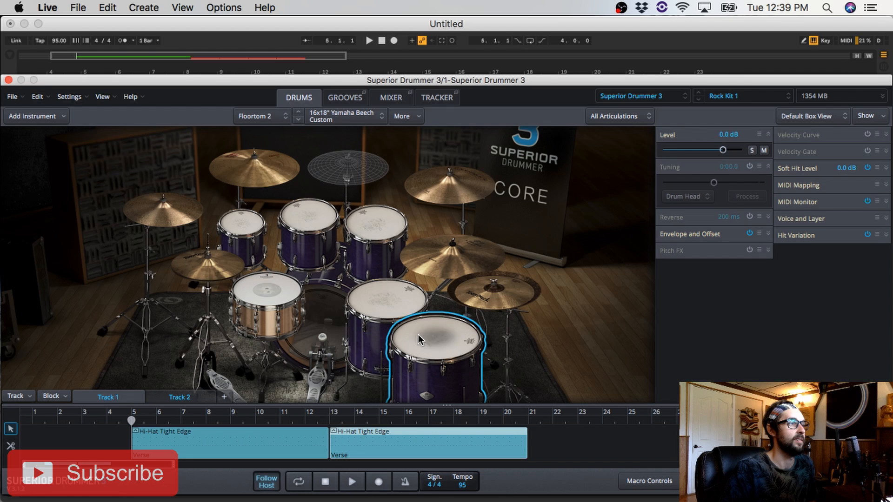
# Step: Audition the hi-hat, crash cymbals, ride and china of the kit one after another
pyautogui.click(209, 272)
pyautogui.click(165, 209)
pyautogui.click(254, 169)
pyautogui.click(449, 186)
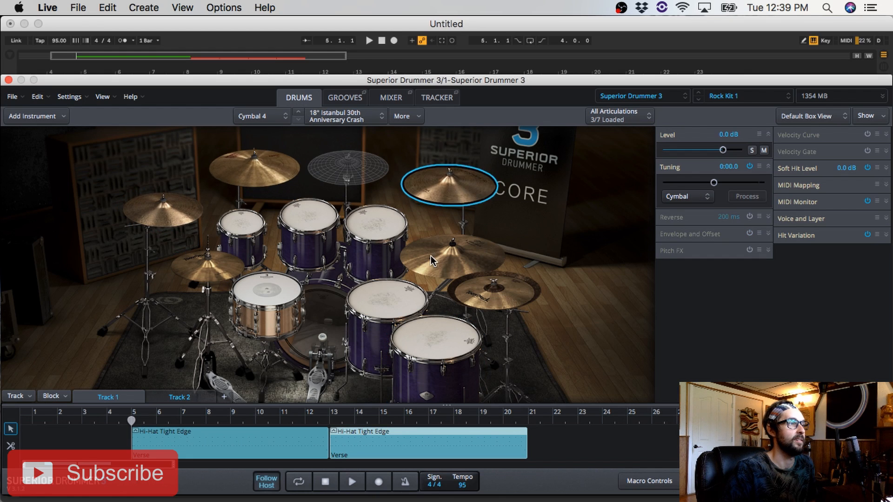
pyautogui.click(451, 256)
pyautogui.click(493, 291)
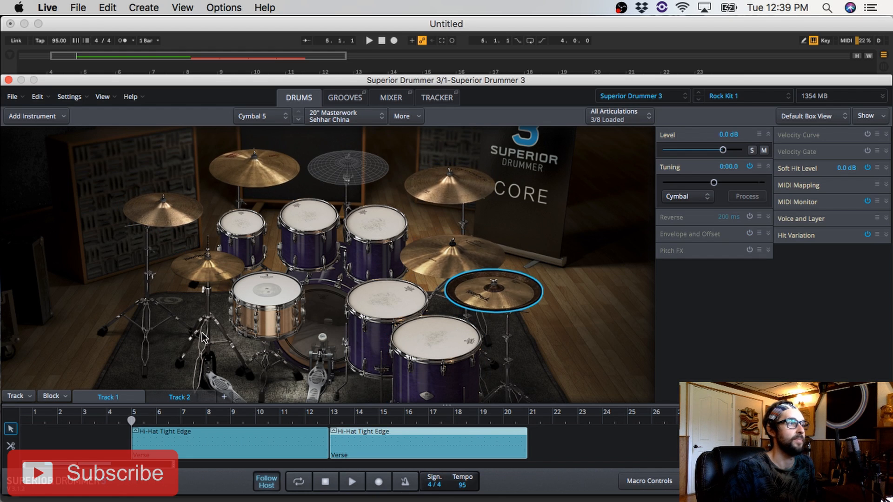
# Step: Audition the snare, the first two rack toms, the hi-hat and the kick drum
pyautogui.click(267, 291)
pyautogui.click(246, 223)
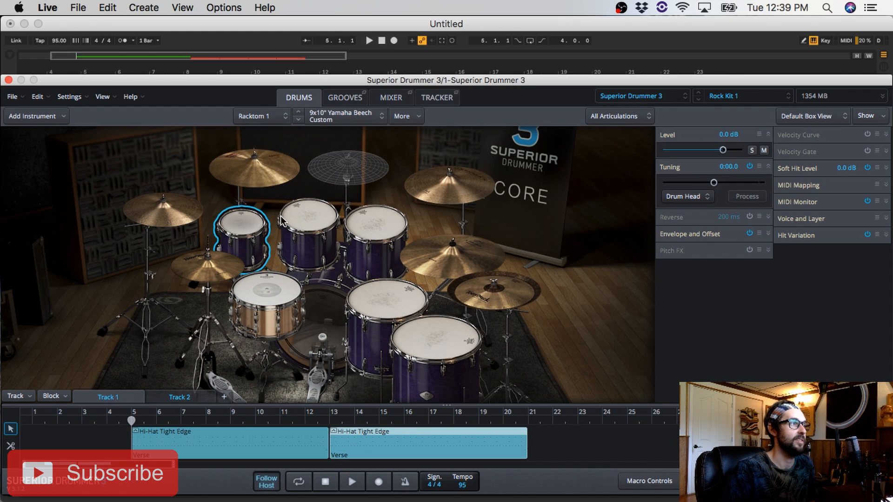
pyautogui.click(303, 227)
pyautogui.click(201, 269)
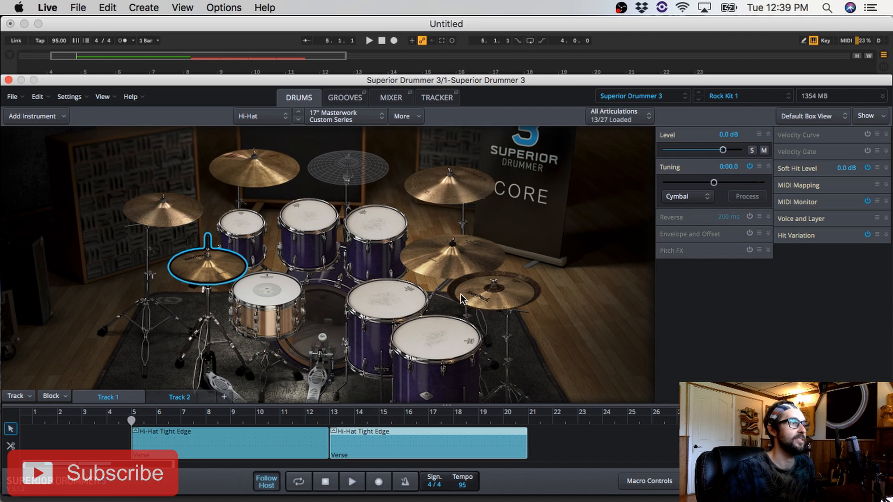
pyautogui.click(319, 314)
# Step: Audition the crashes, ride and china again, plus the snare and kick drum
pyautogui.click(243, 172)
pyautogui.click(449, 186)
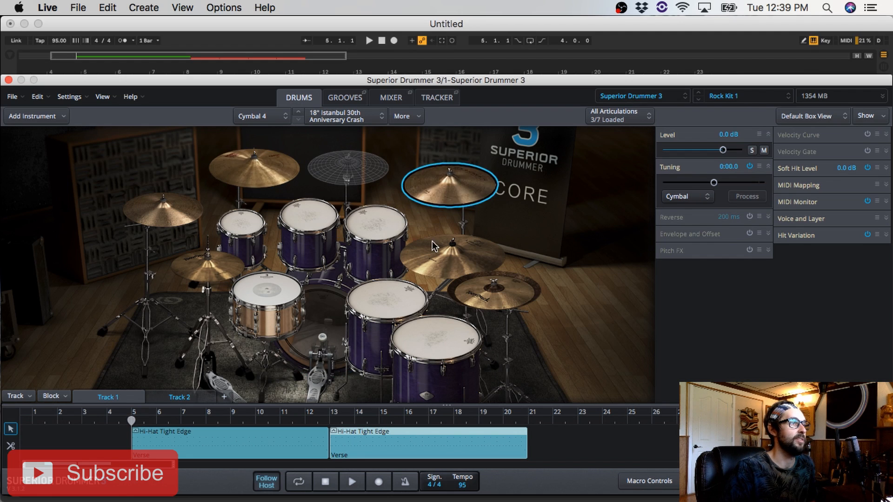
pyautogui.click(451, 253)
pyautogui.click(139, 209)
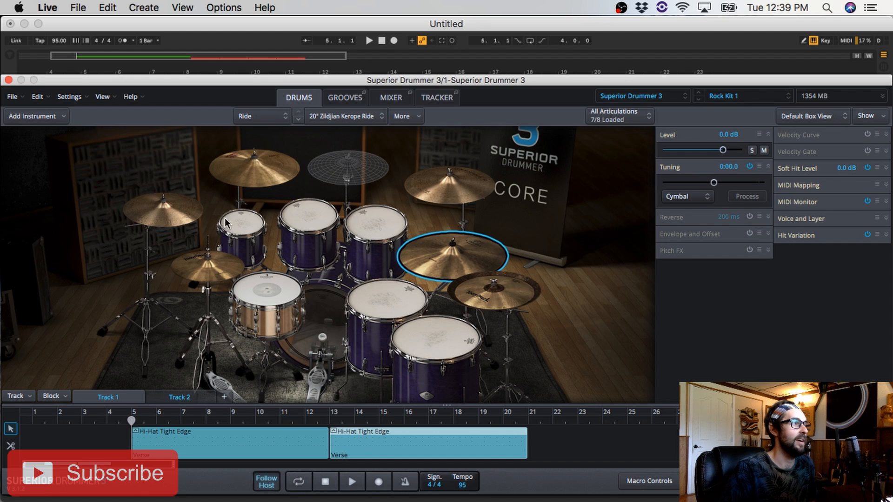
pyautogui.click(509, 306)
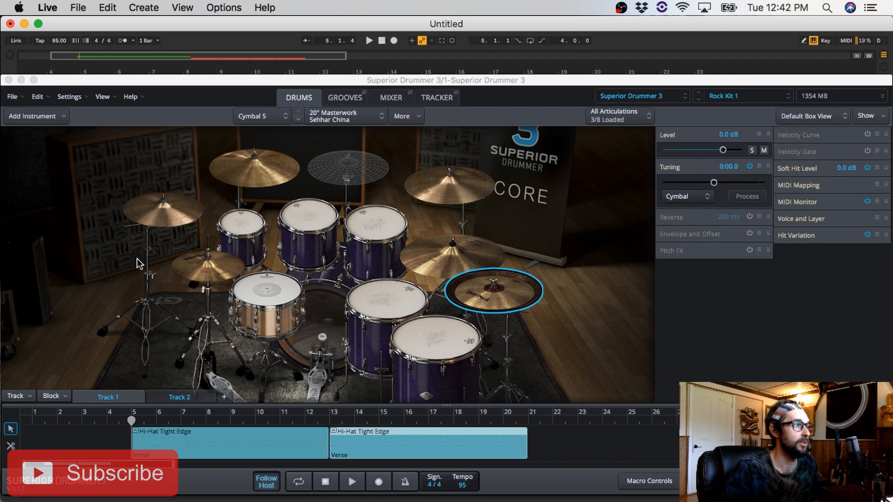
pyautogui.click(272, 296)
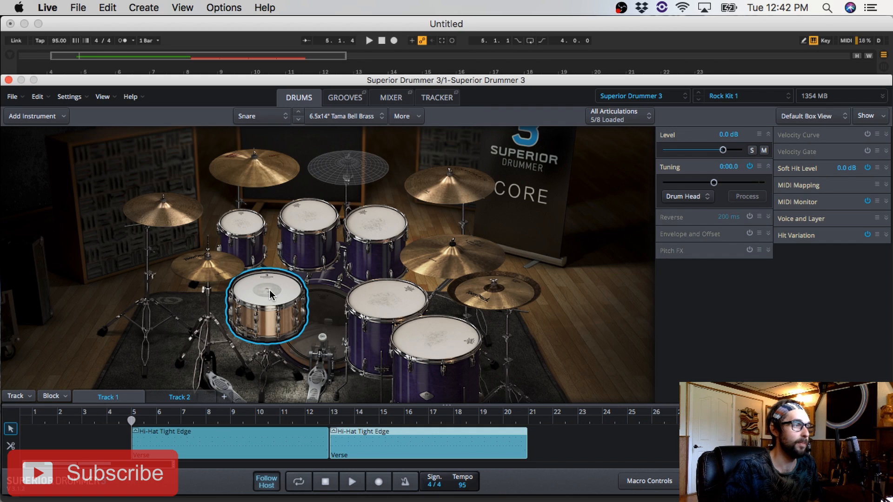
pyautogui.click(327, 319)
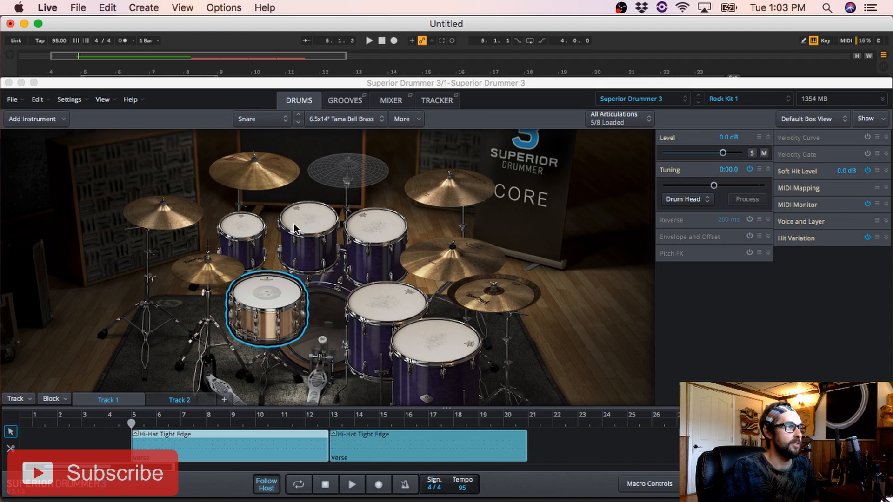
# Step: Open the first Hi-Hat Tight Edge block in the Grid Editor and collapse the snare and hi-hat articulation rows
pyautogui.doubleClick(212, 440)
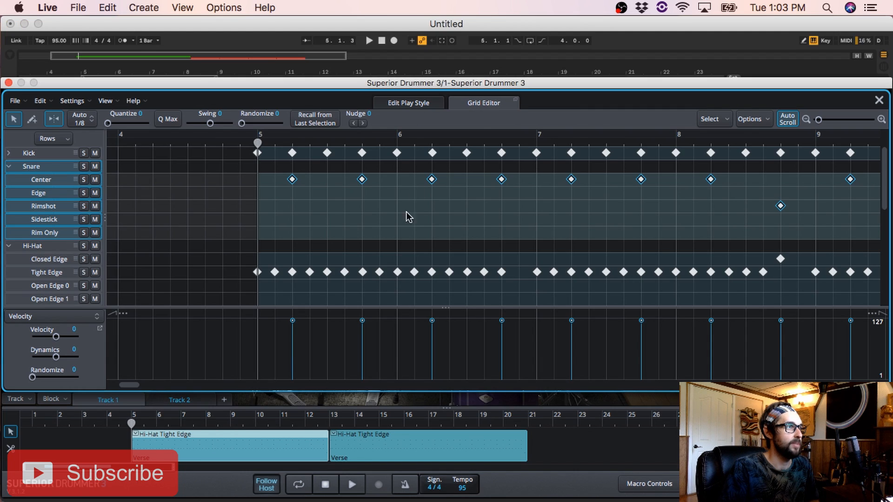
pyautogui.click(9, 166)
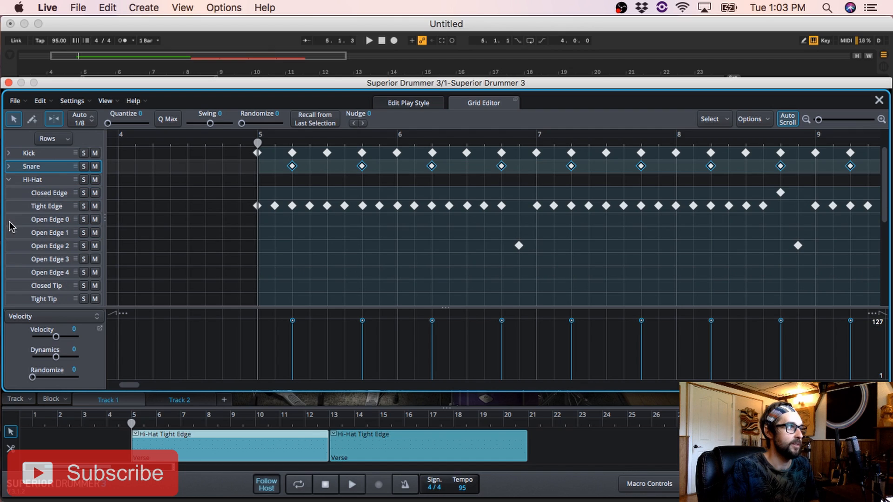
pyautogui.click(8, 179)
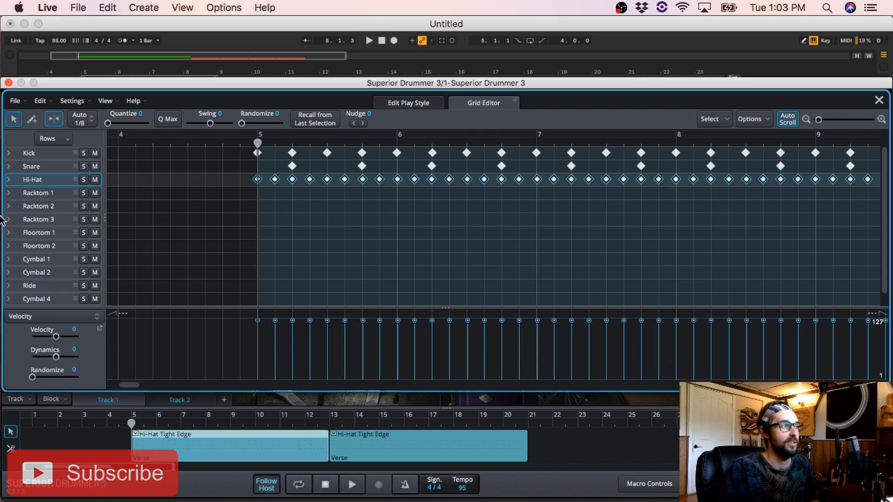
pyautogui.click(9, 168)
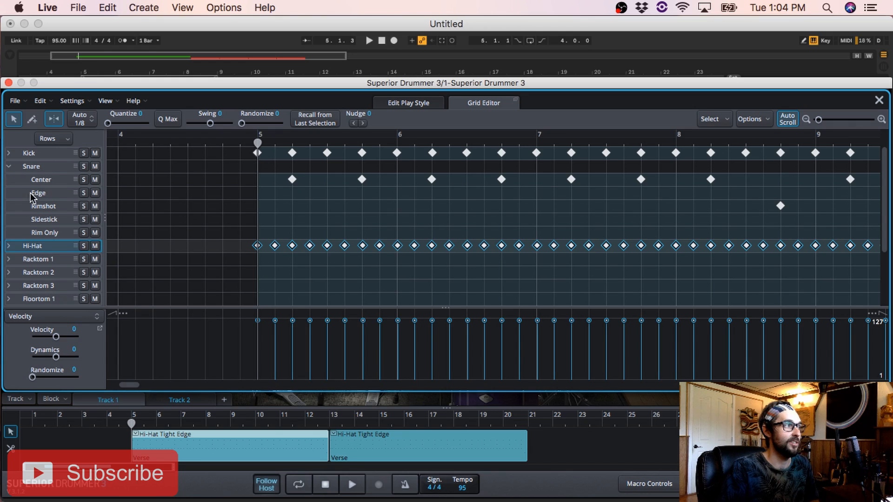
pyautogui.click(9, 246)
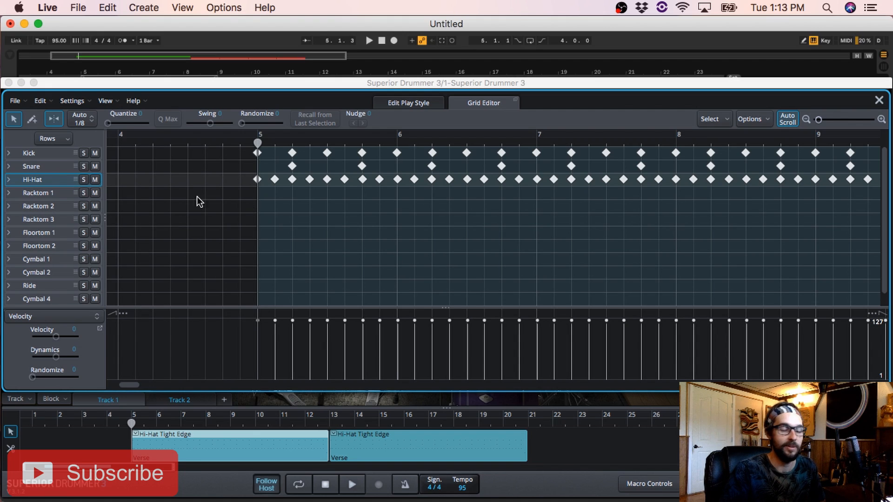
# Step: Play the drum groove from bar 5 up to bar 9
pyautogui.doubleClick(274, 178)
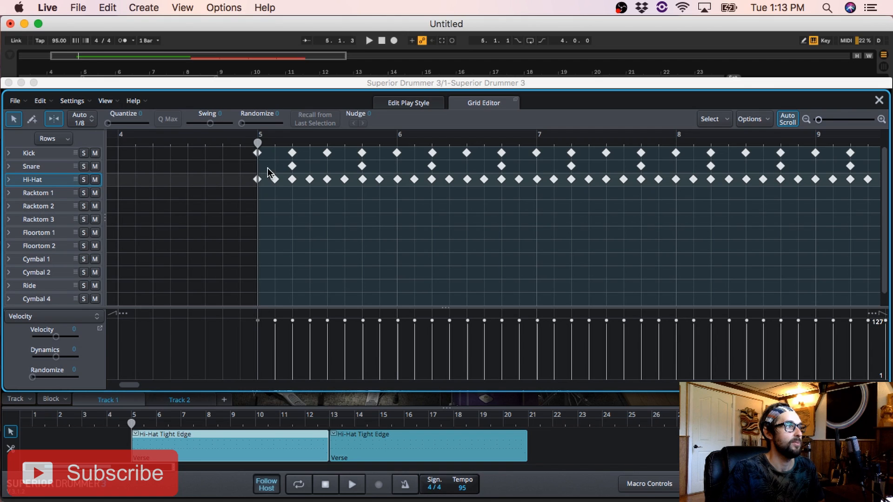
pyautogui.doubleClick(292, 166)
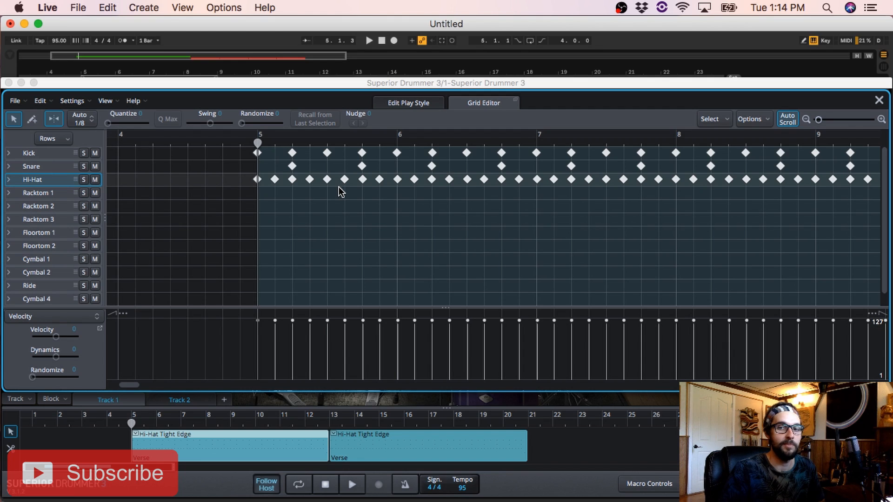
pyautogui.press('space')
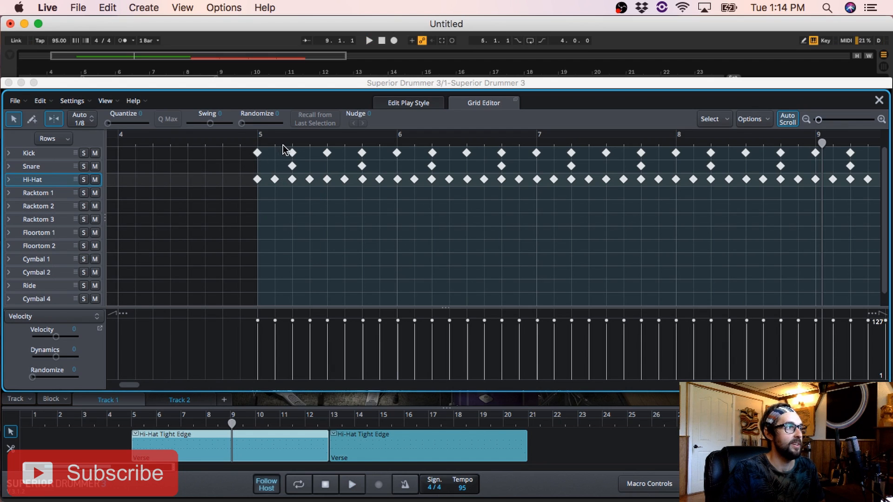
# Step: Examine the bar divisions of the groove by placing the playhead at bars 5, 6, 7 and 9
pyautogui.click(258, 205)
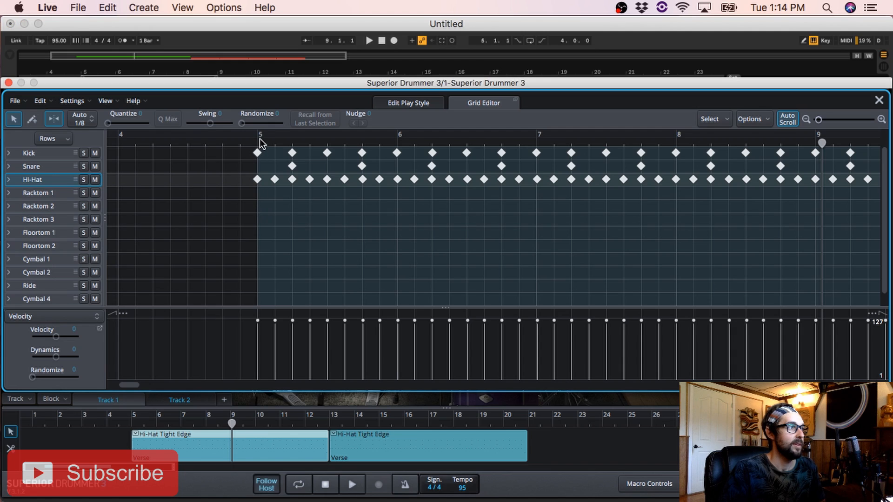
pyautogui.click(260, 138)
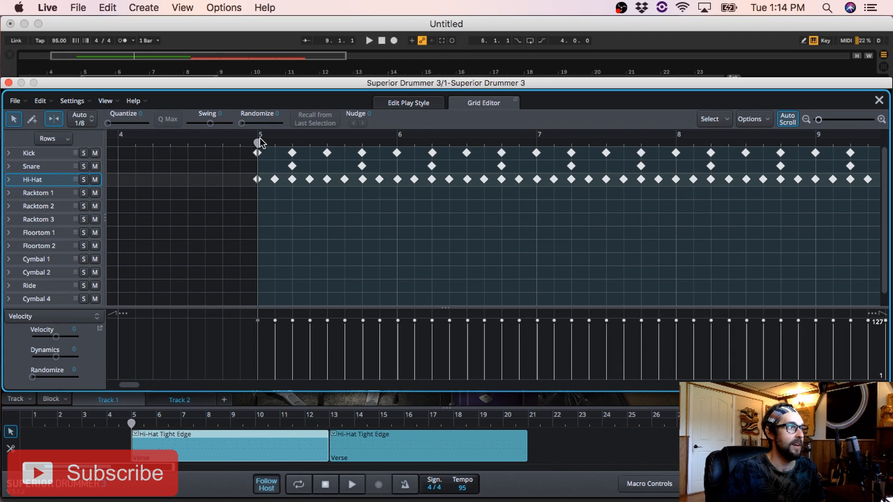
pyautogui.click(399, 141)
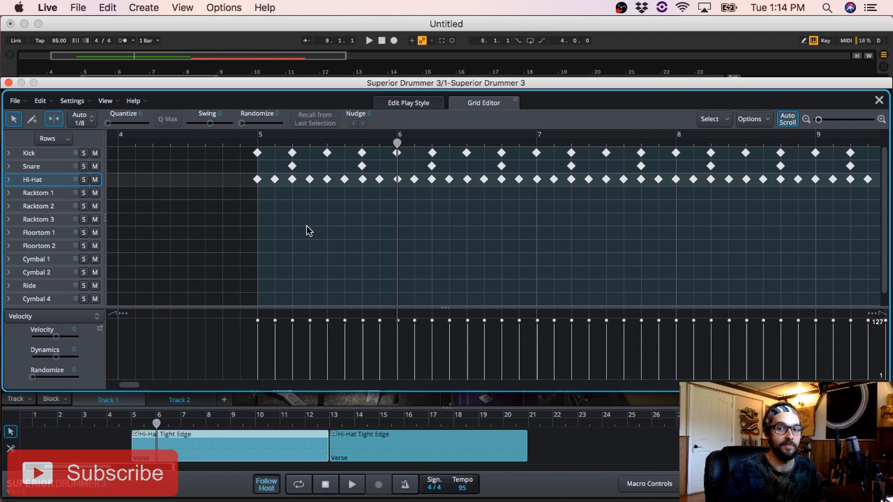
pyautogui.click(256, 147)
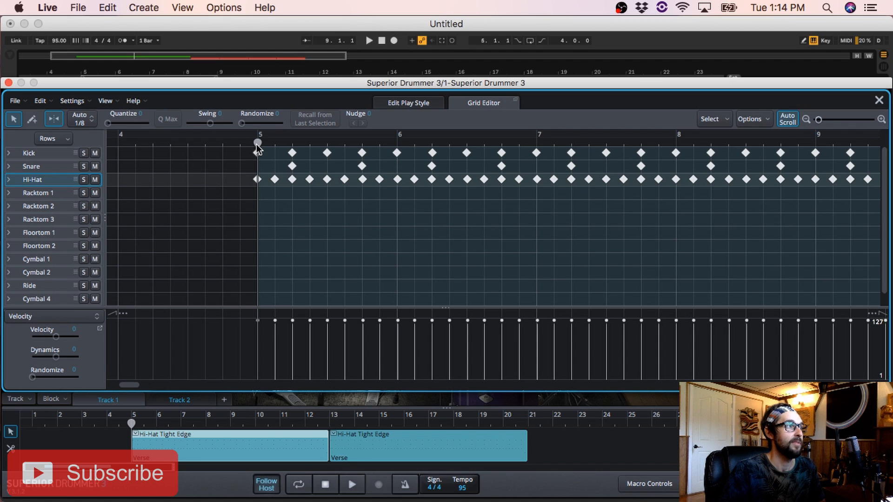
pyautogui.click(397, 143)
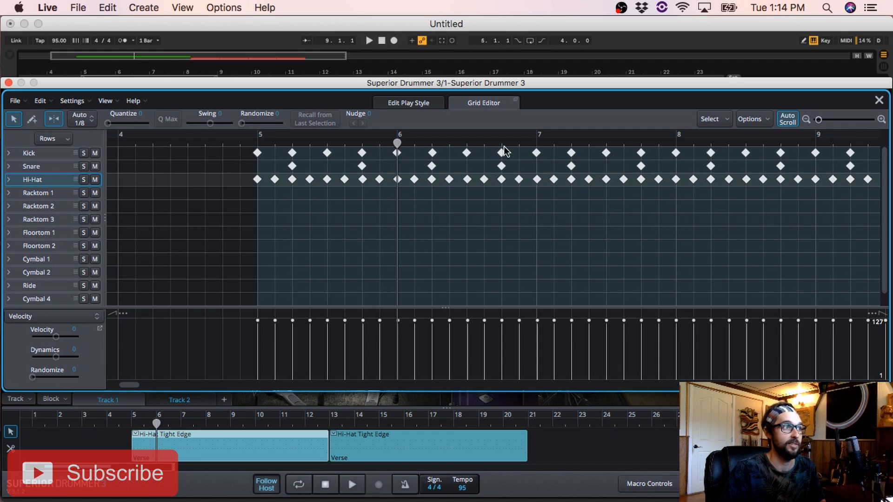
pyautogui.click(539, 145)
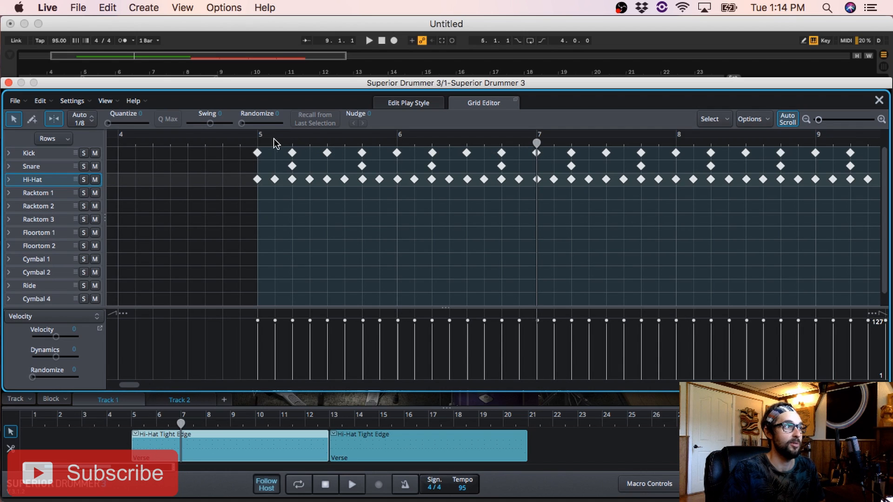
pyautogui.click(257, 143)
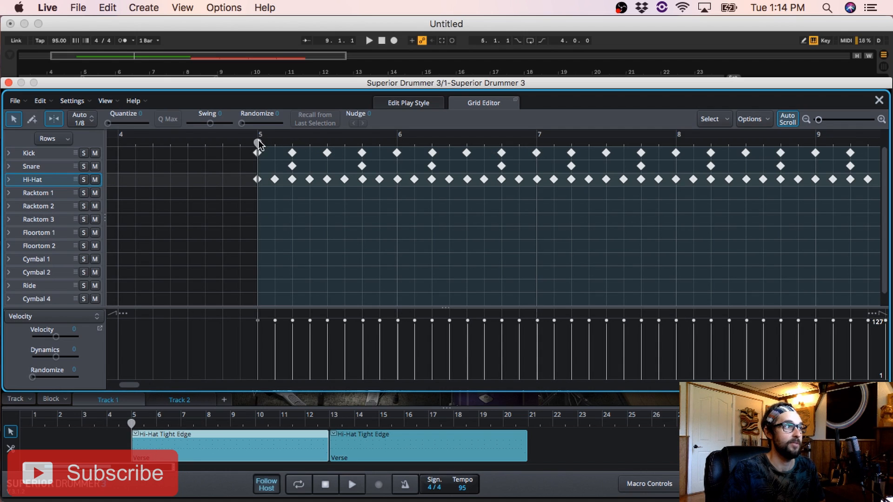
pyautogui.click(816, 140)
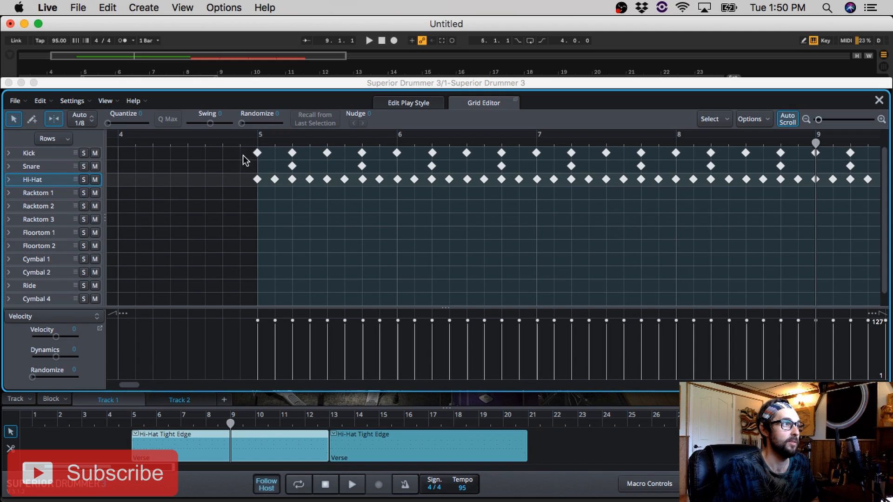
# Step: Audition the kick drum notes one by one from bar 5 to the first beat of bar 6
pyautogui.click(261, 153)
pyautogui.click(292, 152)
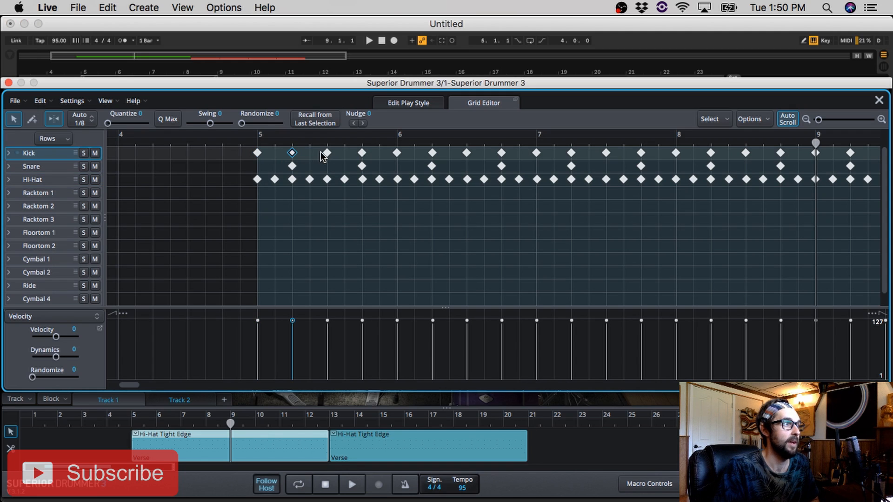
pyautogui.click(326, 153)
pyautogui.click(362, 153)
pyautogui.click(396, 152)
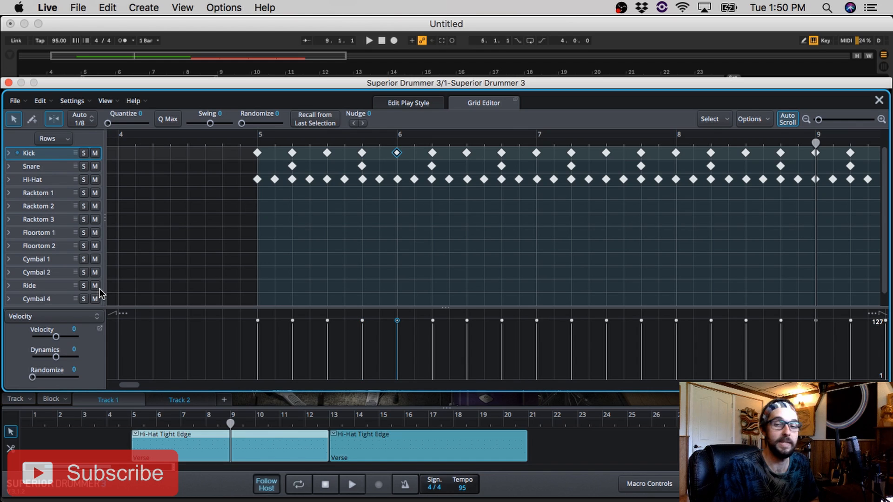
# Step: Audition the eighth-note hi-hat hits one by one across bar 5 to the start of bar 6
pyautogui.click(272, 184)
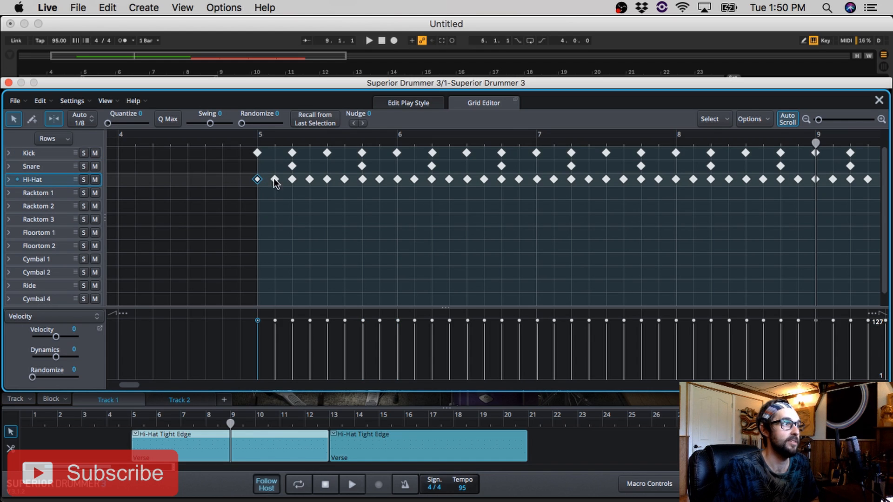
pyautogui.click(292, 179)
pyautogui.click(309, 179)
pyautogui.click(327, 180)
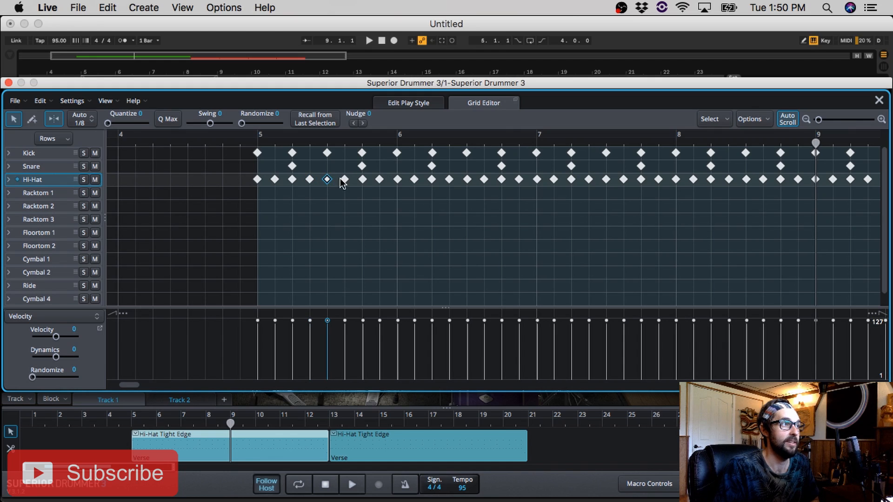
pyautogui.click(344, 180)
pyautogui.click(362, 179)
pyautogui.click(379, 179)
pyautogui.click(396, 180)
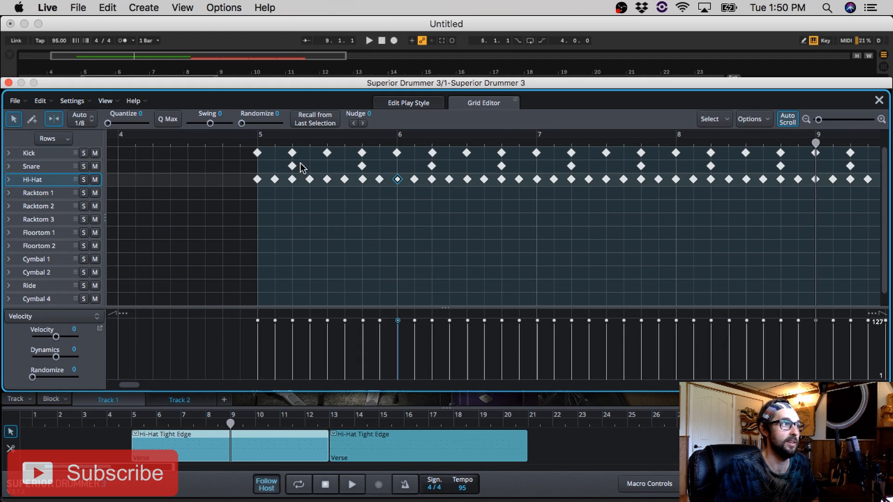
# Step: Highlight the snare hit on 5.2, then every hi-hat note, every kick note and the hi-hat notes again to compare their spacing
pyautogui.click(292, 166)
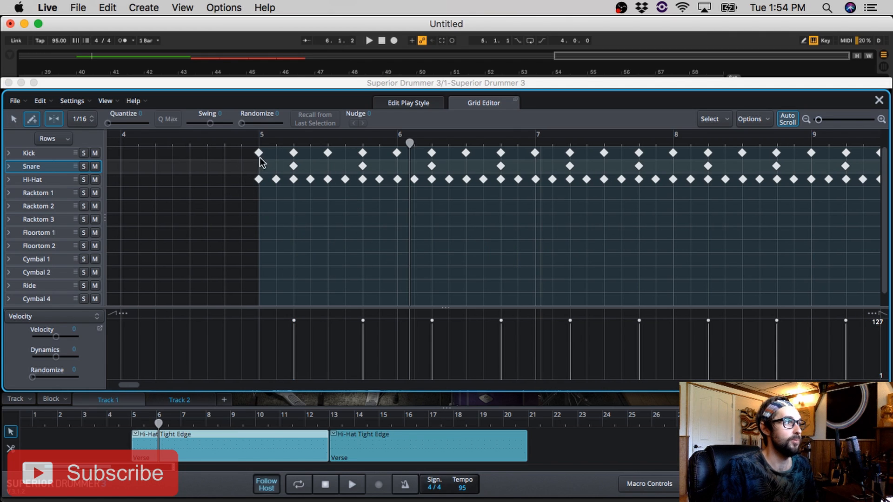
pyautogui.click(49, 182)
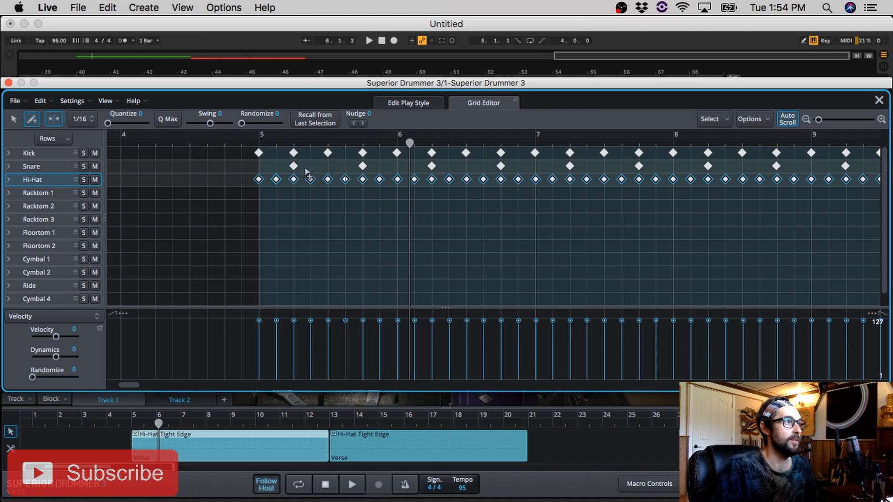
pyautogui.click(32, 154)
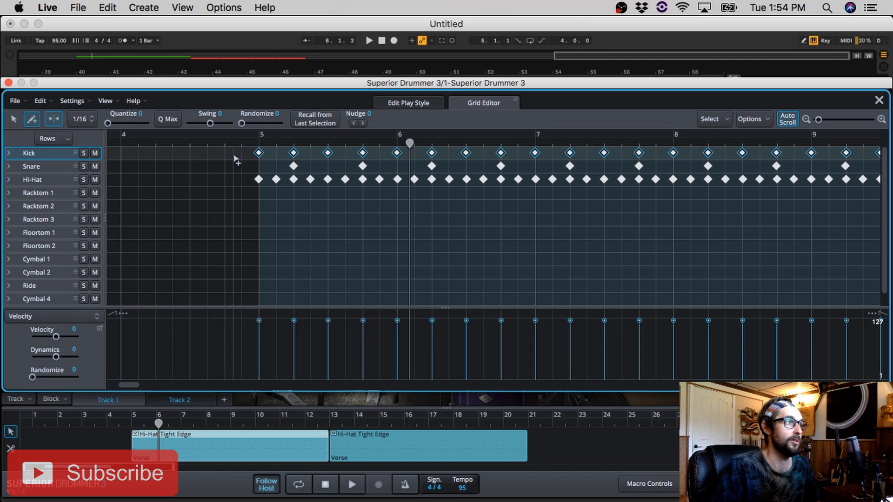
pyautogui.click(41, 181)
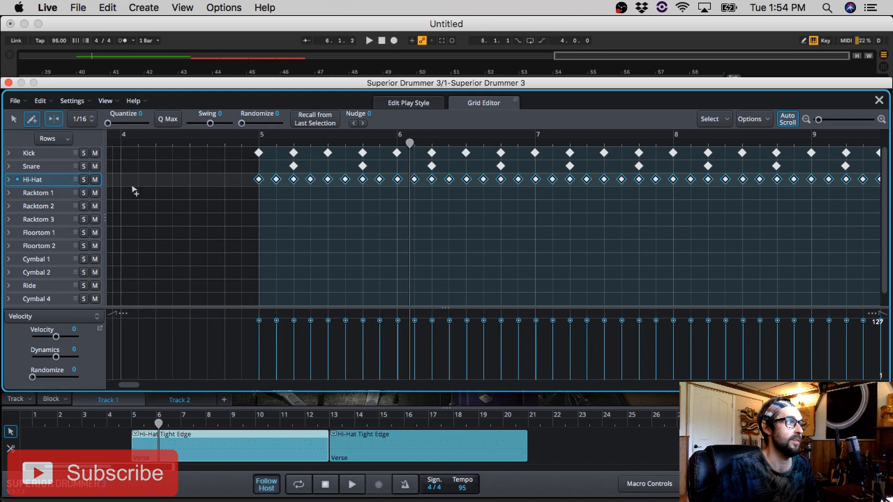
# Step: Fill bar 5 of the hi-hat row with sixteenth notes by adding a hit between all the eighth notes
pyautogui.click(258, 179)
pyautogui.click(259, 180)
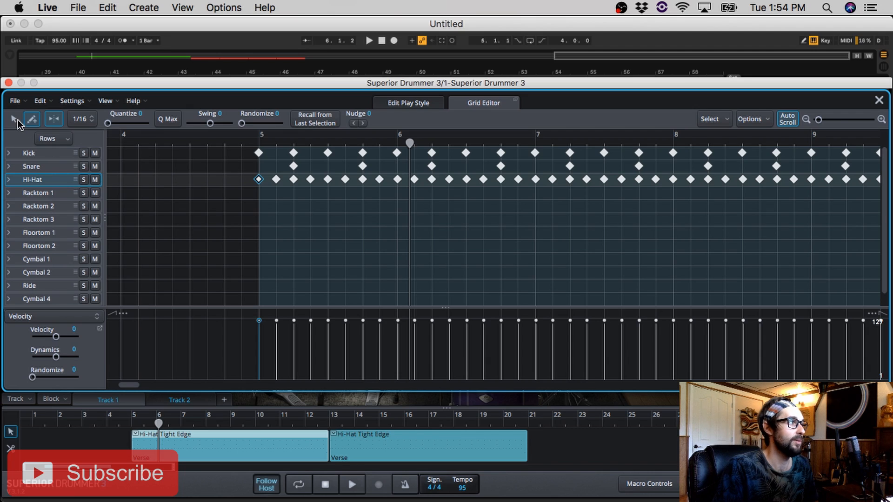
pyautogui.click(881, 119)
pyautogui.click(253, 179)
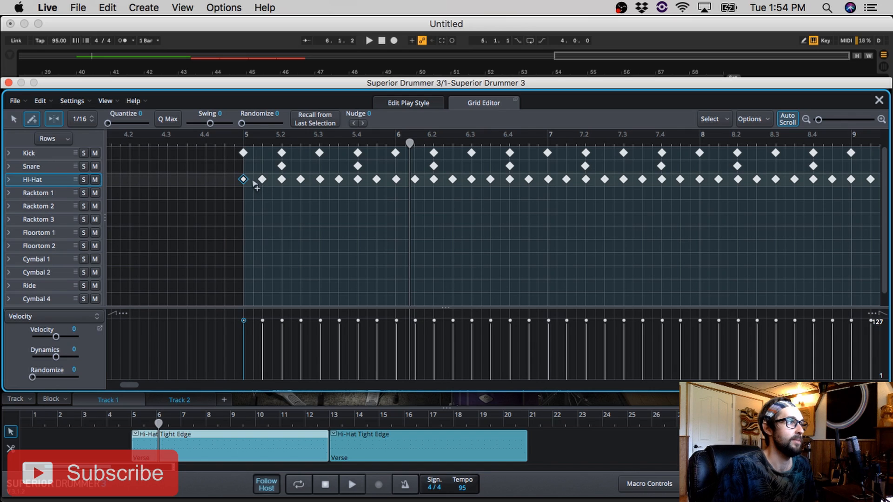
pyautogui.click(272, 179)
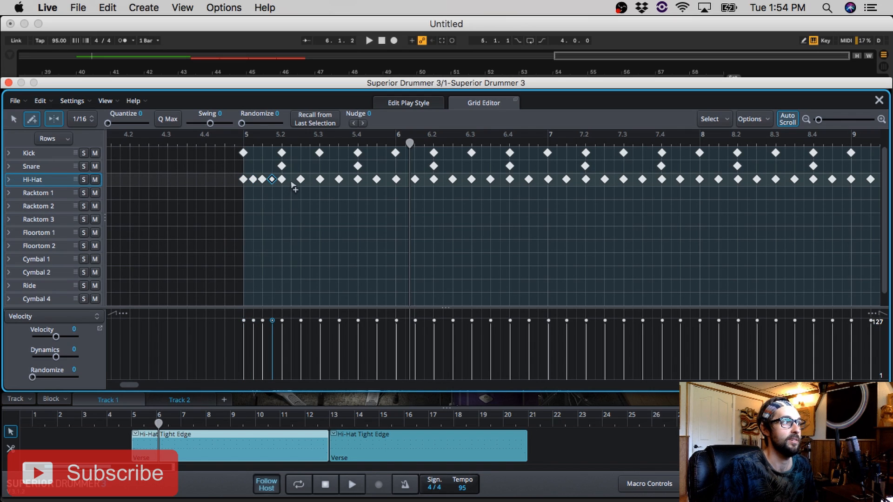
pyautogui.click(291, 180)
pyautogui.click(310, 179)
pyautogui.click(330, 179)
pyautogui.click(348, 180)
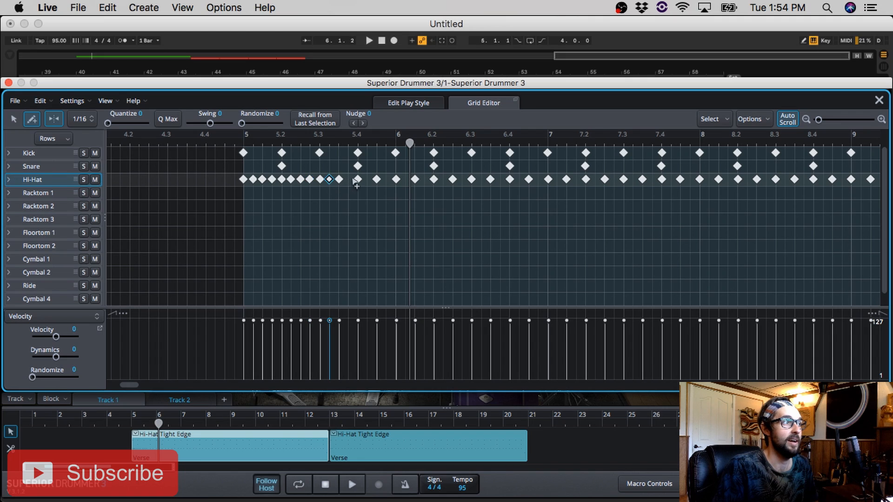
pyautogui.click(367, 180)
pyautogui.click(387, 180)
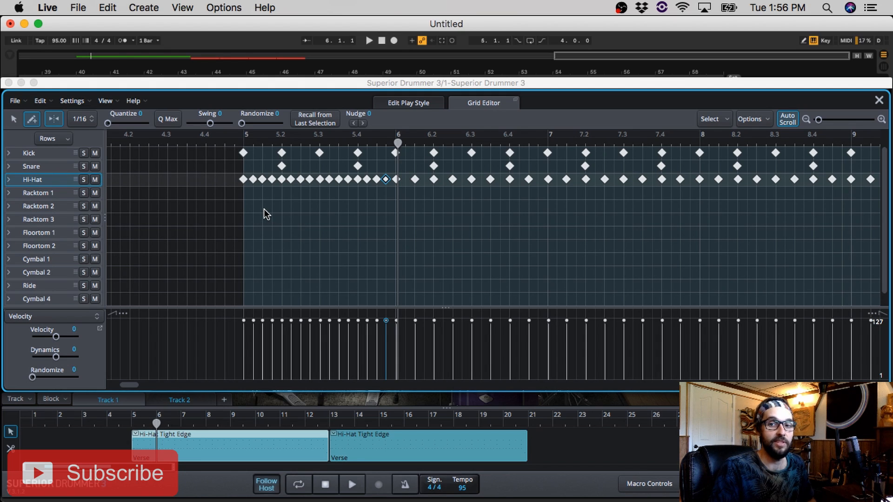
# Step: Play bar 5 with its sixteenth-note hi-hats, and bar 6 with its eighth-note hi-hats for comparison
pyautogui.press('space')
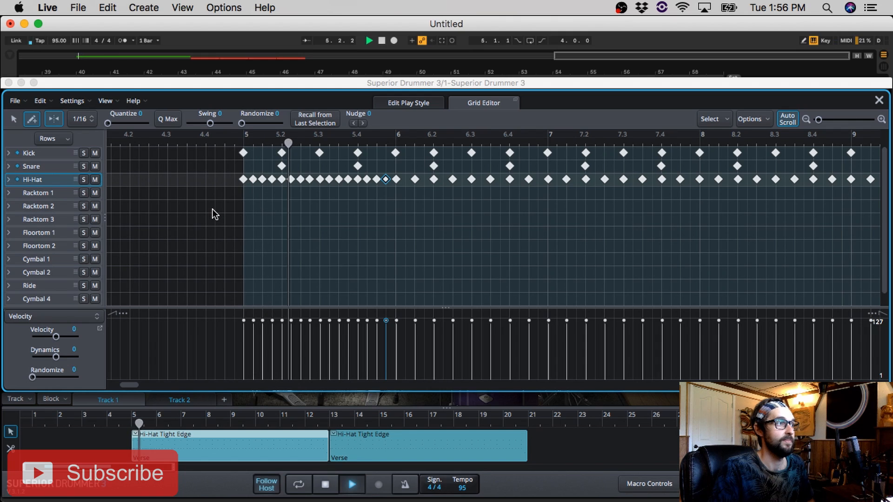
pyautogui.press('space')
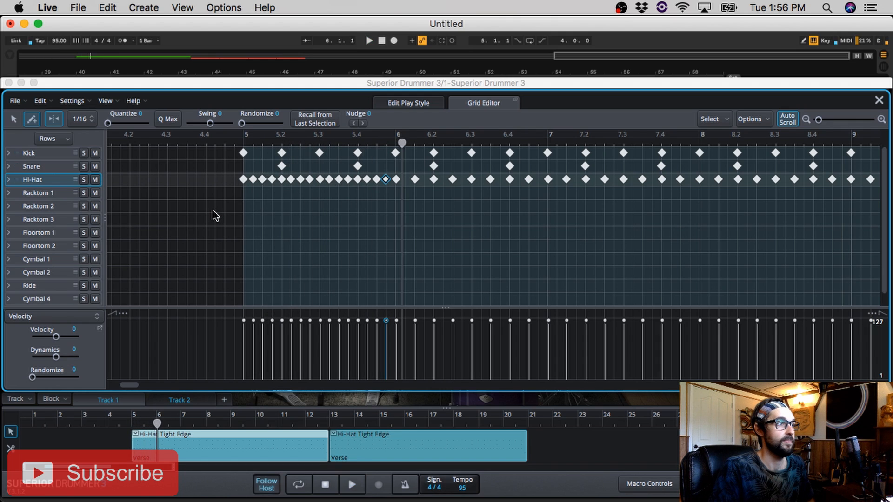
pyautogui.press('space')
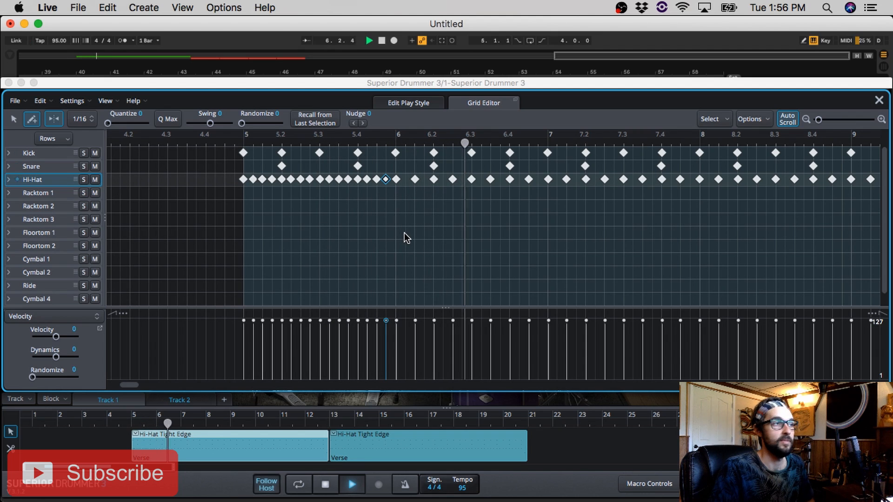
pyautogui.press('space')
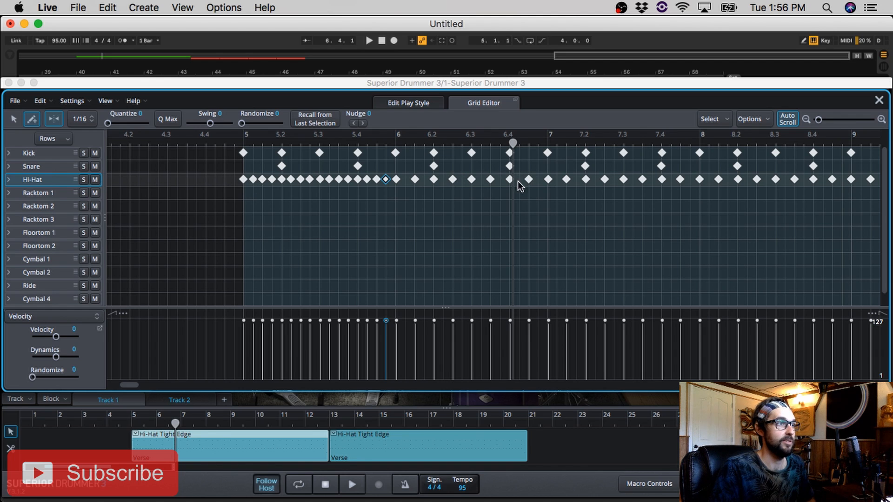
# Step: Replace the hi-hat notes in bar 5 with quarter notes on beats 1 to 4 and play the bar
pyautogui.click(15, 120)
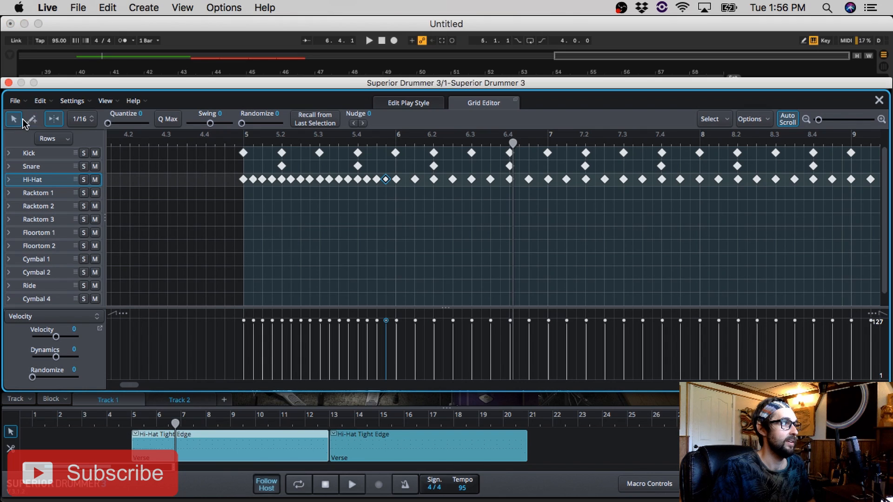
pyautogui.click(32, 120)
pyautogui.moveTo(178, 180)
pyautogui.mouseDown()
pyautogui.moveTo(396, 180)
pyautogui.moveTo(379, 181)
pyautogui.mouseUp()
pyautogui.moveTo(262, 179); pyautogui.dragTo(359, 179)
pyautogui.click(243, 180)
pyautogui.click(282, 181)
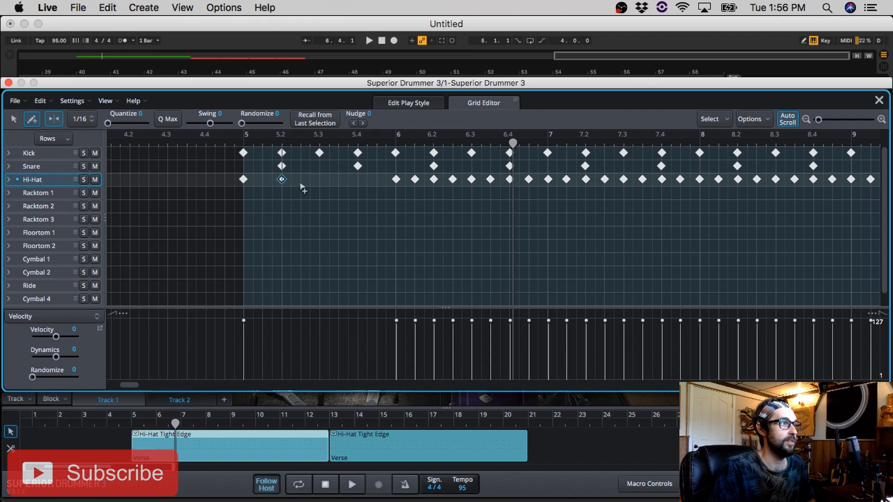
pyautogui.click(319, 181)
pyautogui.click(357, 181)
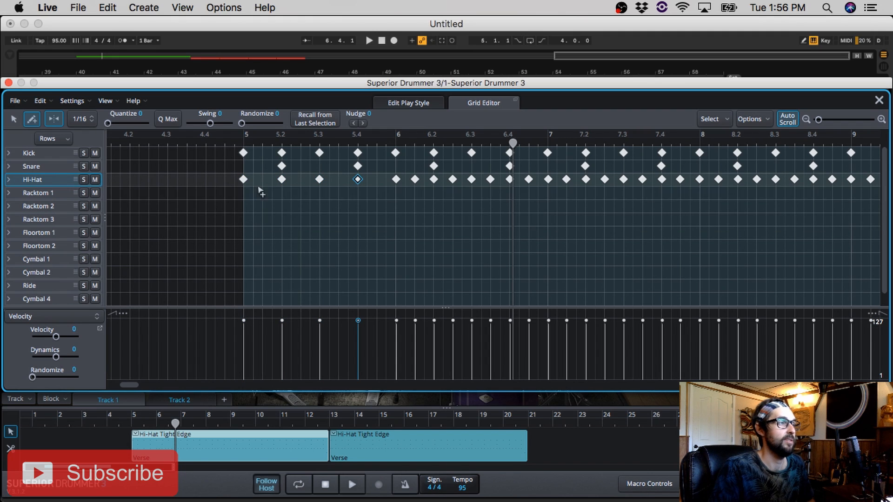
pyautogui.press('space')
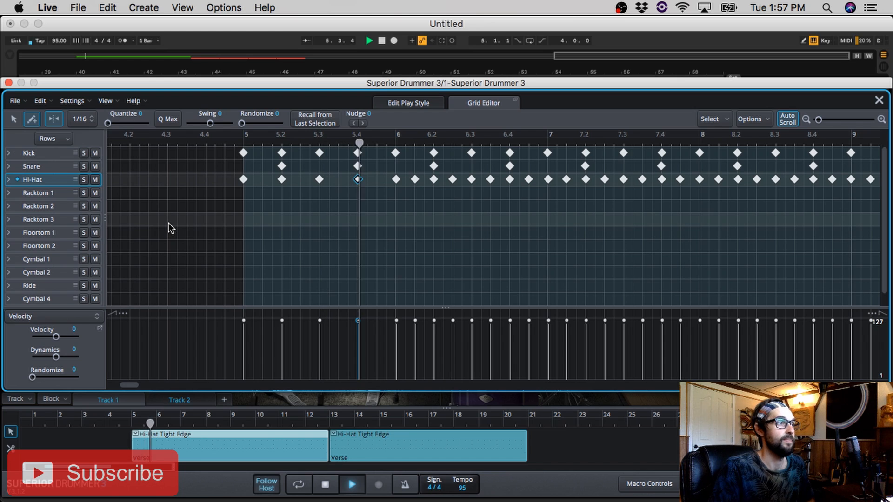
pyautogui.press('space')
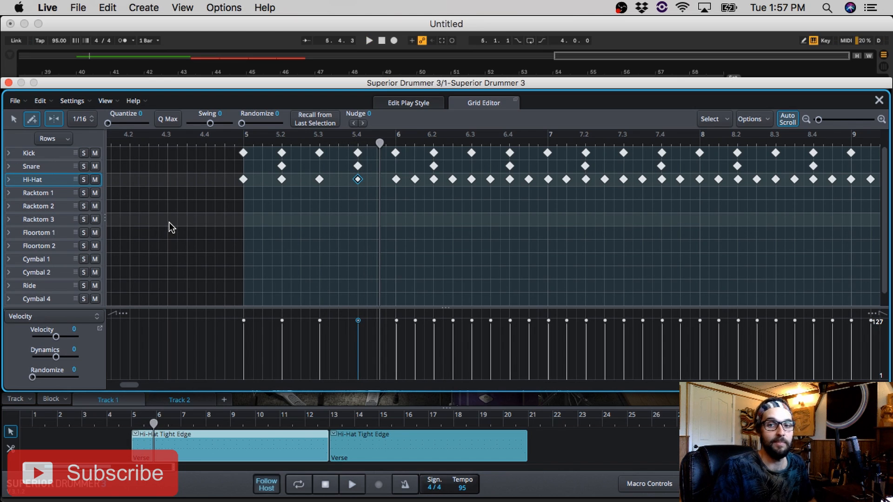
# Step: Erase the beat 4 snares in bars 5 and 6 and the offbeat hi-hats in bar 6, and play the groove from bar 5 through bar 8
pyautogui.click(282, 166)
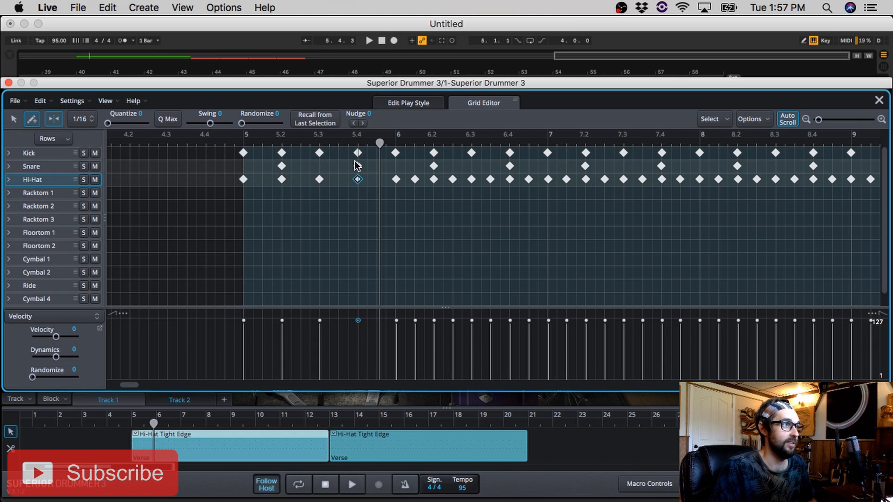
pyautogui.click(415, 180)
pyautogui.click(452, 179)
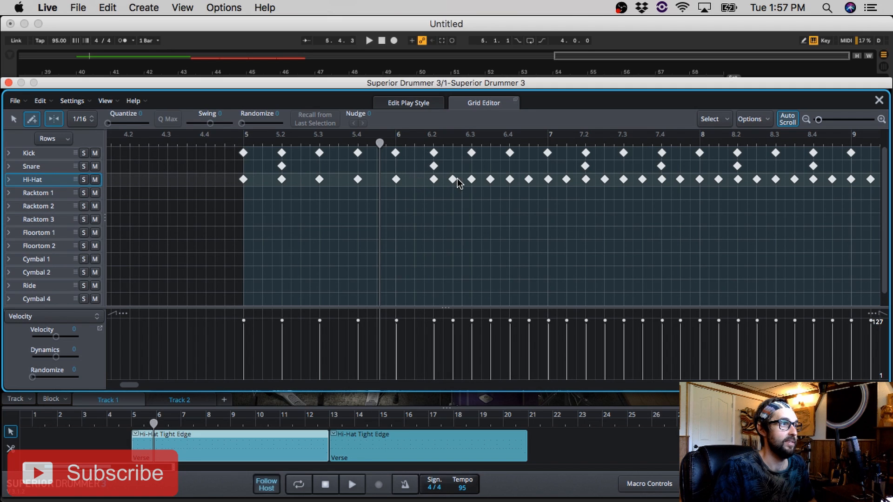
pyautogui.click(529, 179)
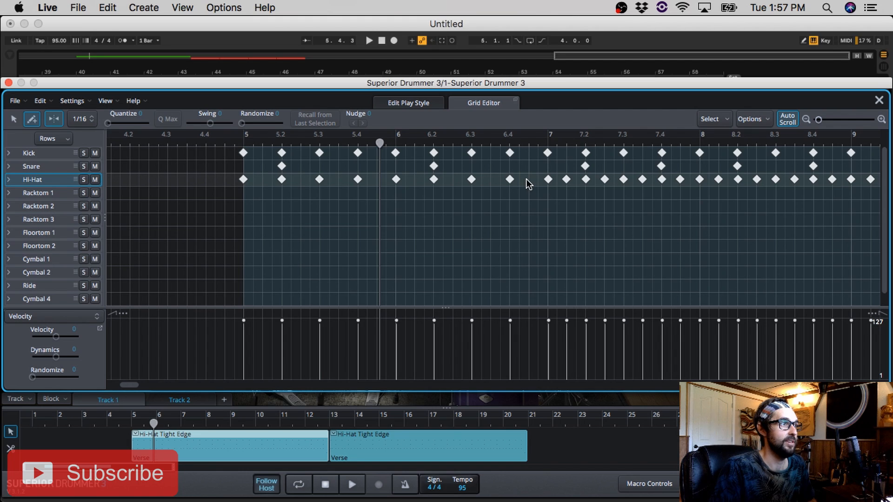
pyautogui.press('space')
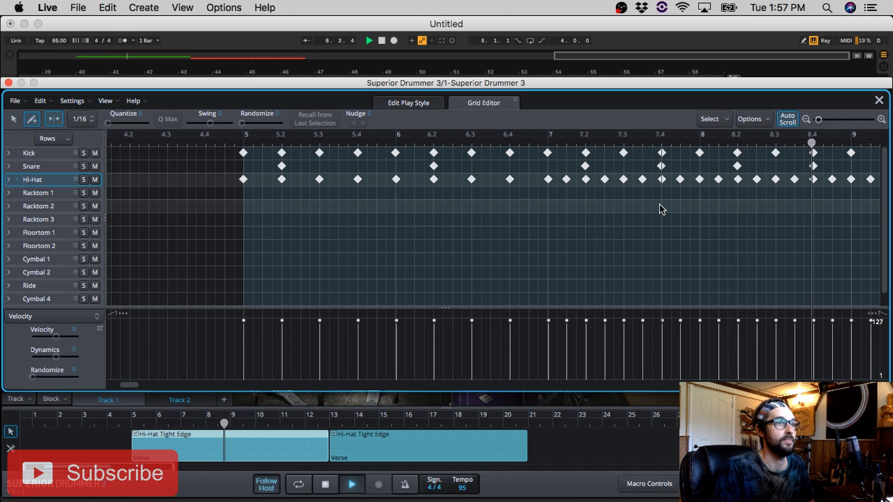
pyautogui.press('space')
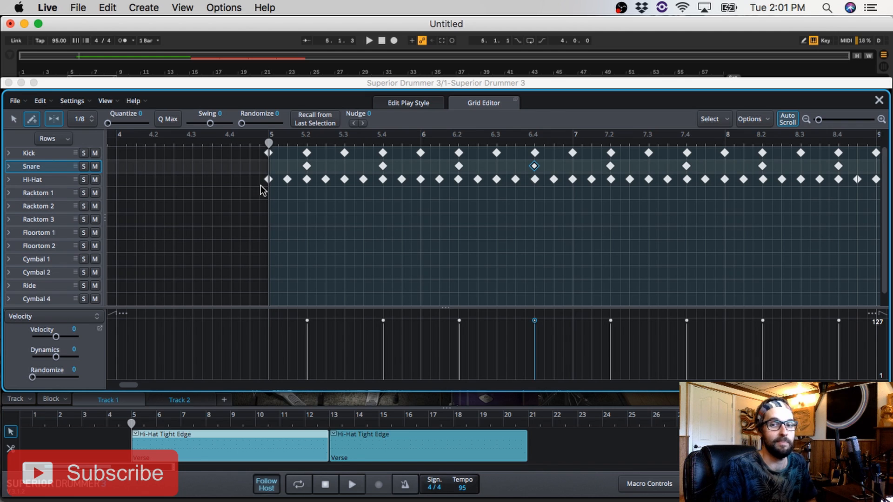
# Step: Play the full groove from bar 5 to bar 8 and erase the snare hits on beat 4 of bars 5, 6 and 7
pyautogui.press('space')
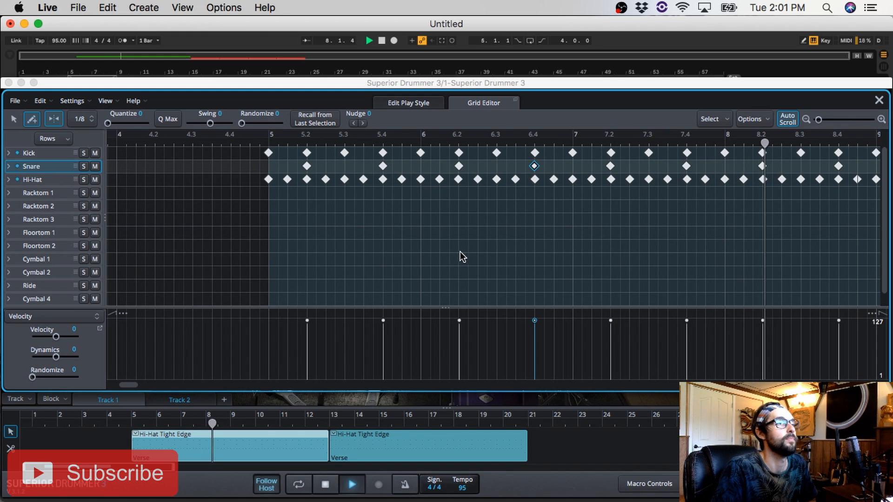
pyautogui.press('space')
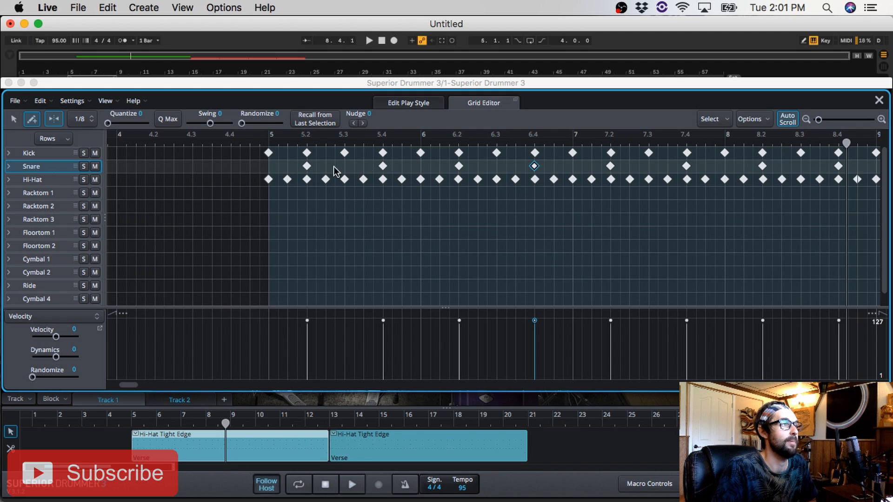
pyautogui.click(384, 169)
pyautogui.click(535, 168)
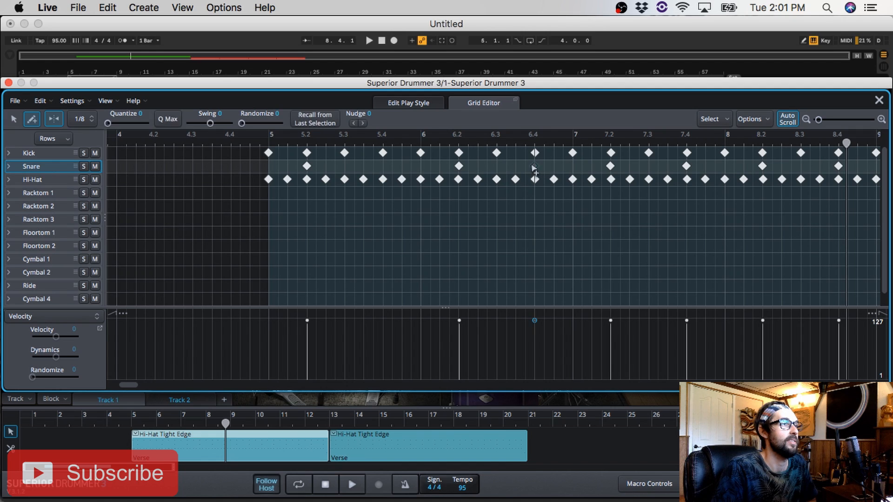
pyautogui.click(687, 168)
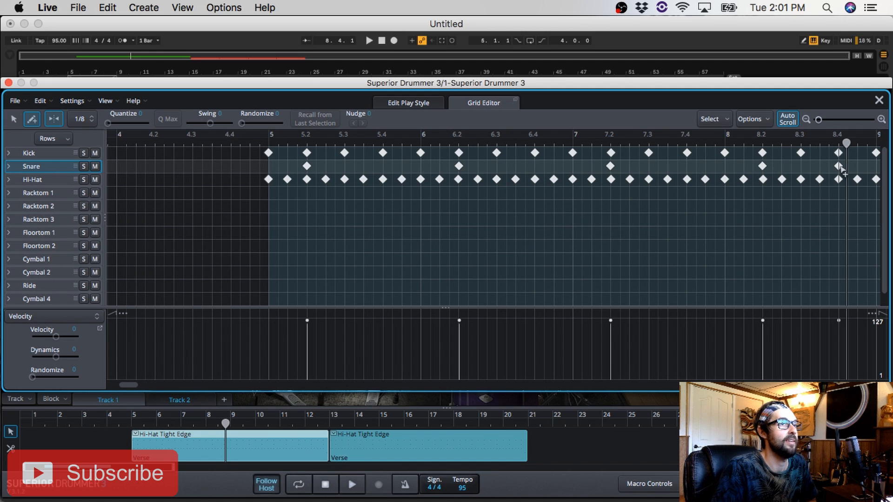
# Step: Erase the kick hits on beats 2 and 4 of bars 5 through 8 and play the groove
pyautogui.click(307, 153)
pyautogui.click(383, 153)
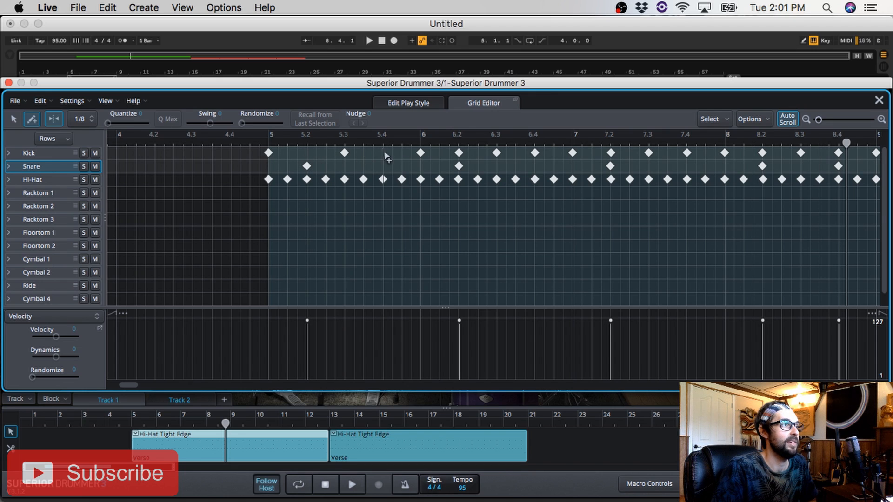
pyautogui.click(458, 153)
pyautogui.click(535, 153)
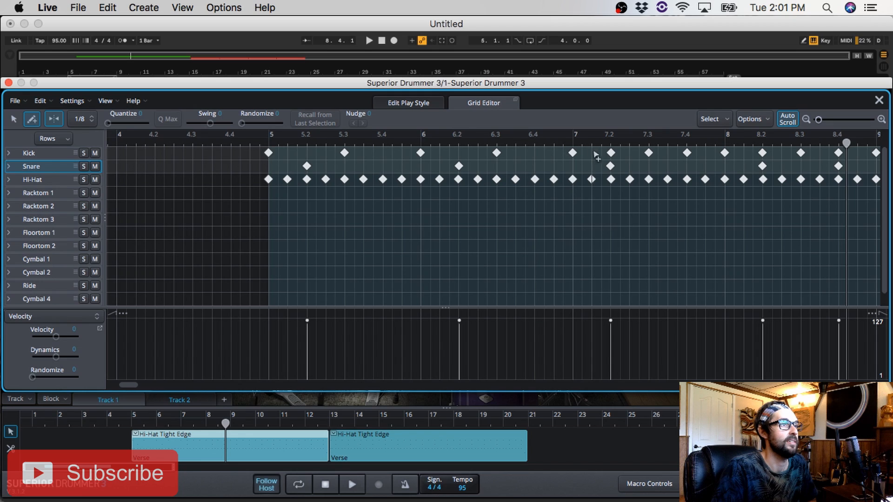
pyautogui.click(611, 153)
pyautogui.click(687, 153)
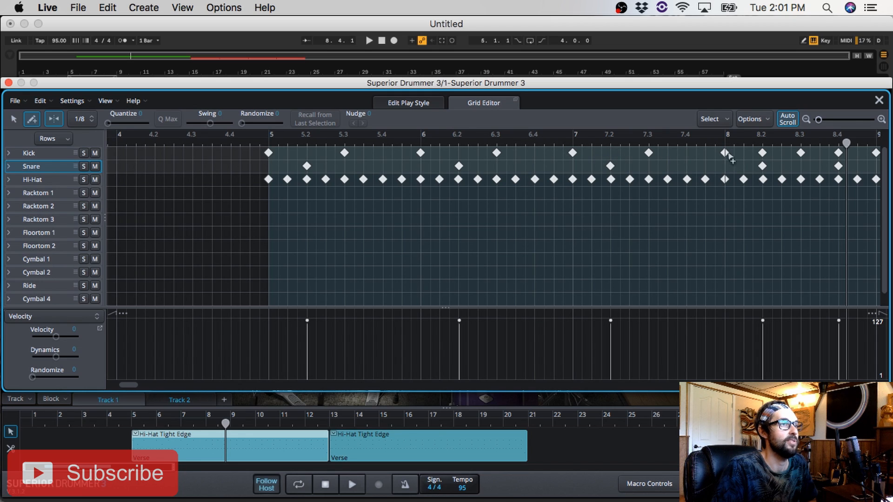
pyautogui.click(762, 153)
pyautogui.click(839, 153)
pyautogui.press('space')
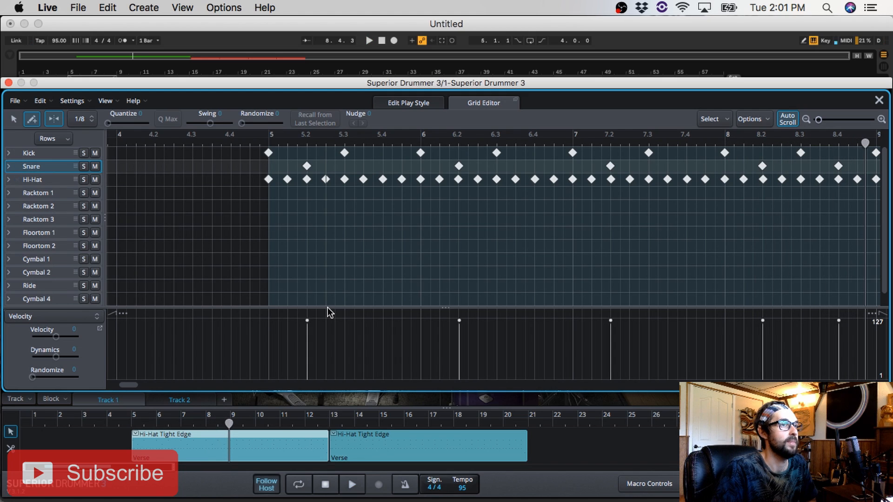
pyautogui.press('space')
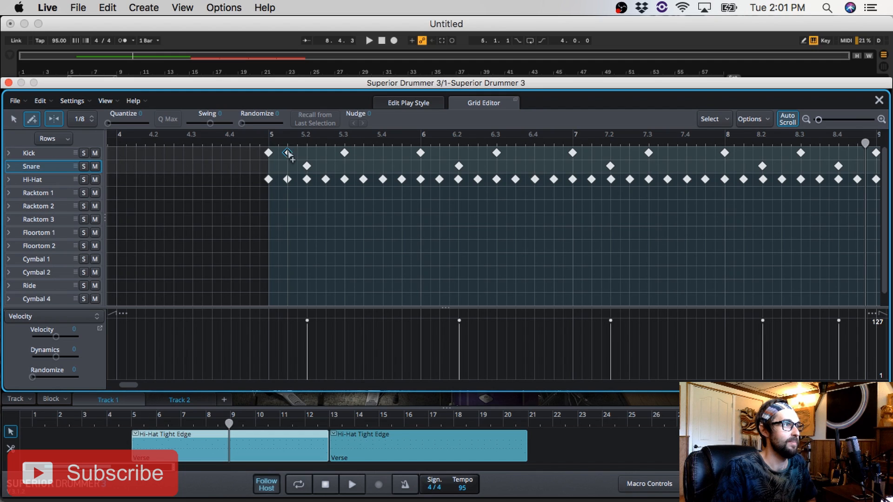
# Step: Add kick hits on the offbeat after beat 1 in bars 5 to 8 and erase the beat 3 kicks in bars 5 to 7
pyautogui.click(439, 152)
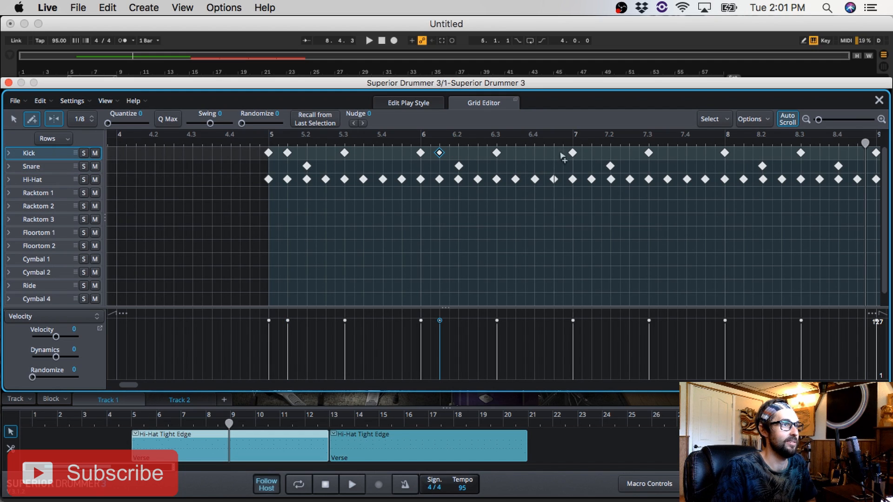
pyautogui.click(591, 153)
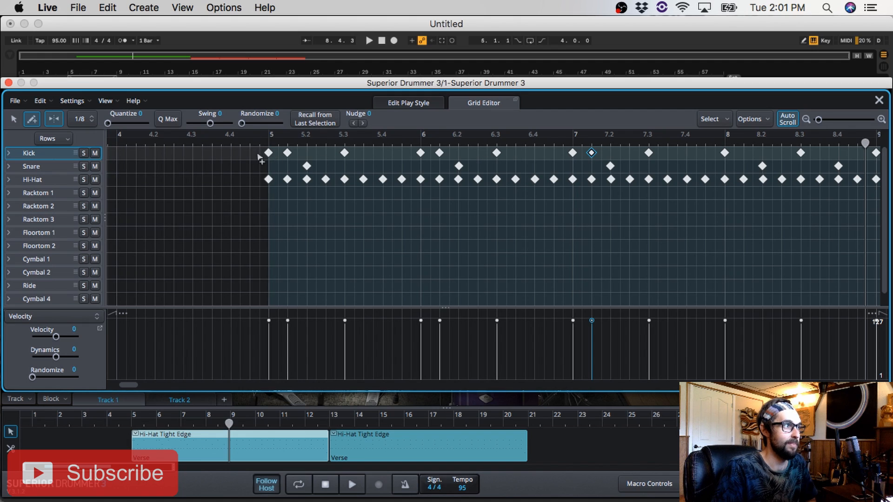
pyautogui.click(344, 152)
pyautogui.click(496, 152)
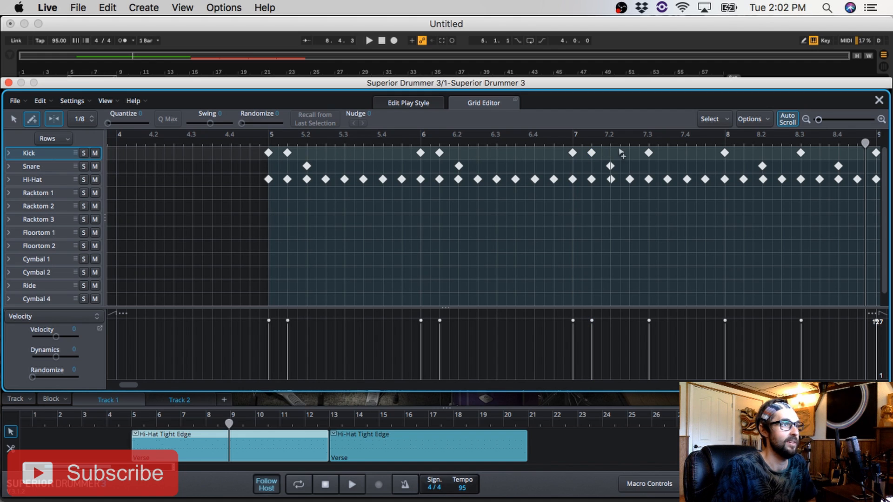
pyautogui.click(648, 153)
pyautogui.click(743, 152)
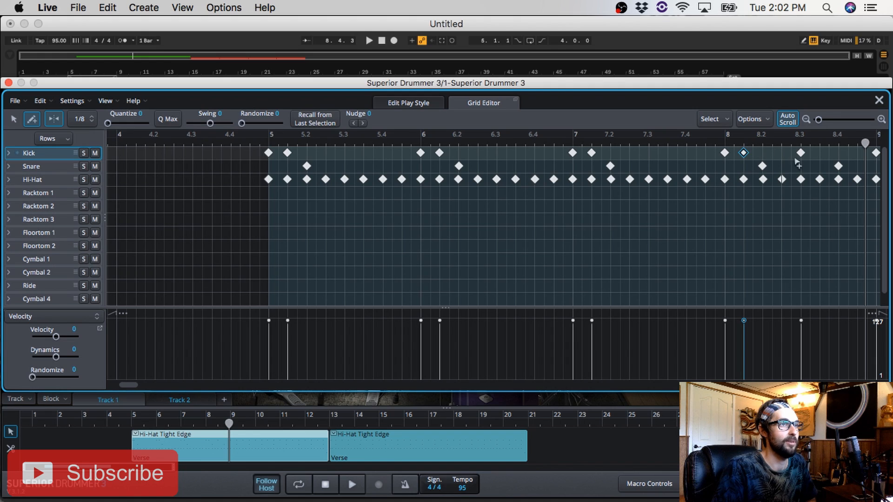
pyautogui.click(801, 153)
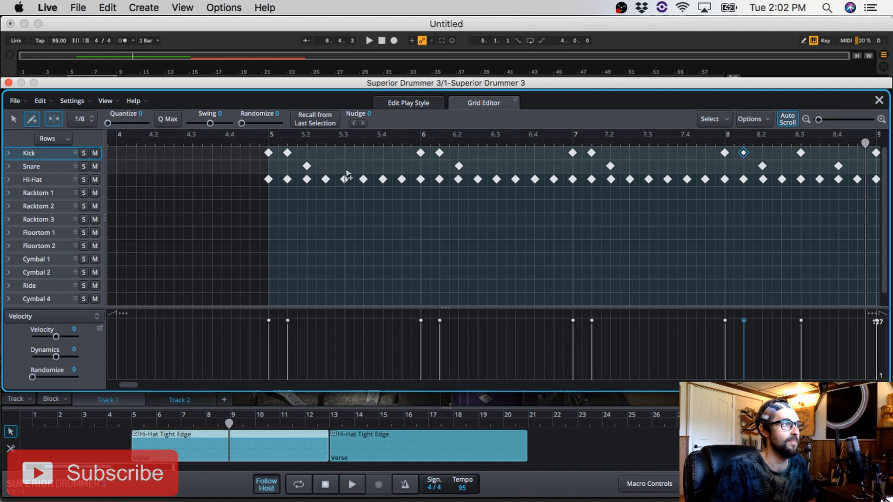
# Step: Add snare hits on beat 4 of bars 5, 6 and 7 and on the offbeat after beat 4 in bars 6 and 8, and play the groove
pyautogui.click(382, 166)
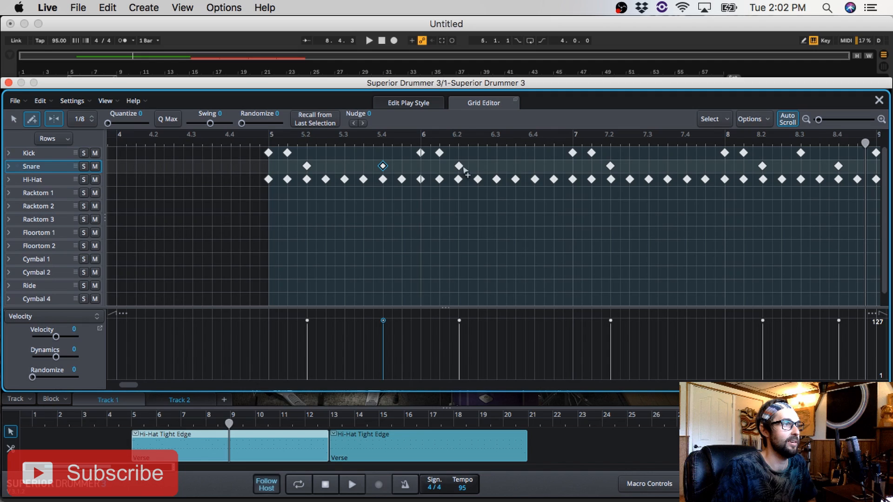
pyautogui.click(535, 166)
pyautogui.click(687, 166)
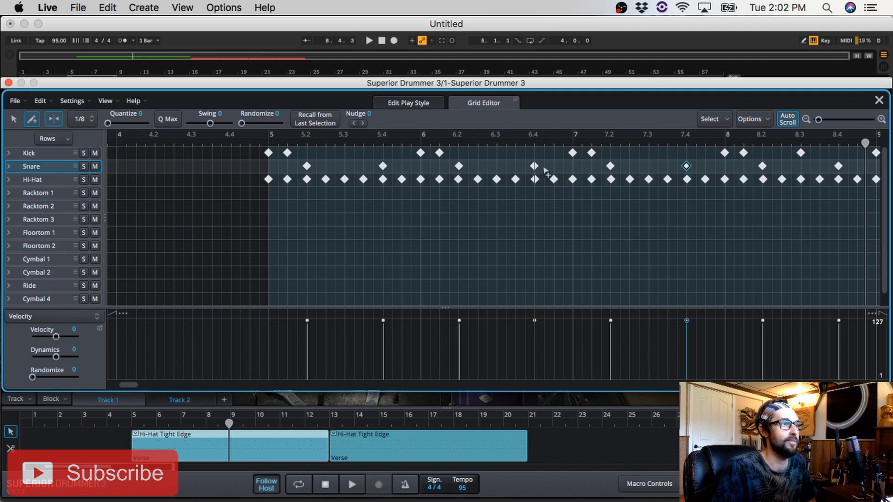
pyautogui.click(553, 166)
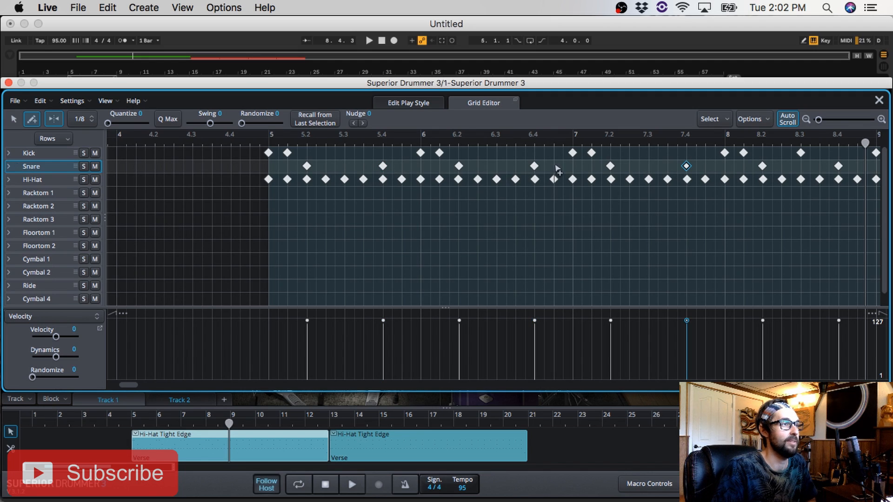
pyautogui.click(857, 166)
pyautogui.press('space')
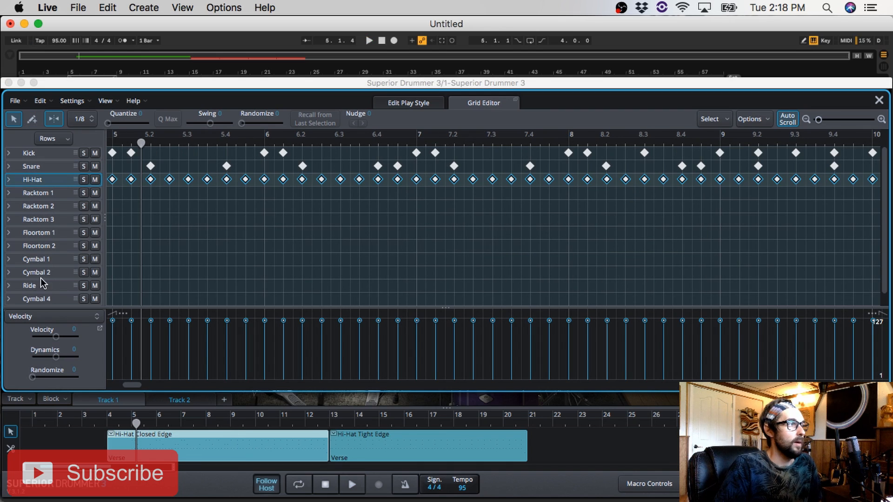
# Step: Expand the hi-hat articulations, move all the selected Closed Edge hits to Open Edge 2, and collapse the hi-hat row
pyautogui.click(8, 180)
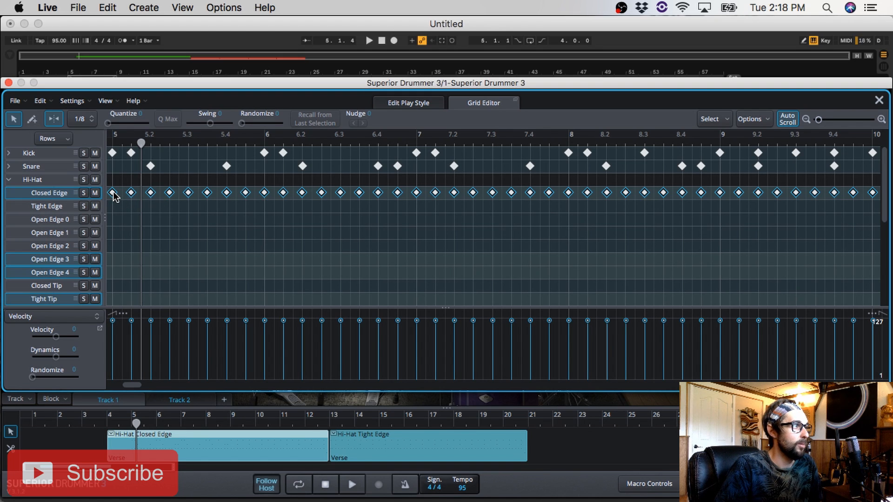
pyautogui.moveTo(113, 195); pyautogui.dragTo(223, 252)
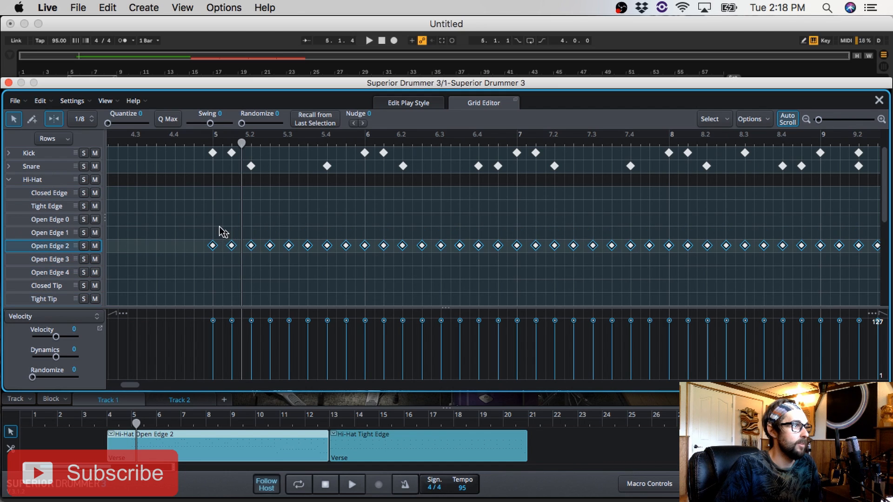
pyautogui.click(9, 180)
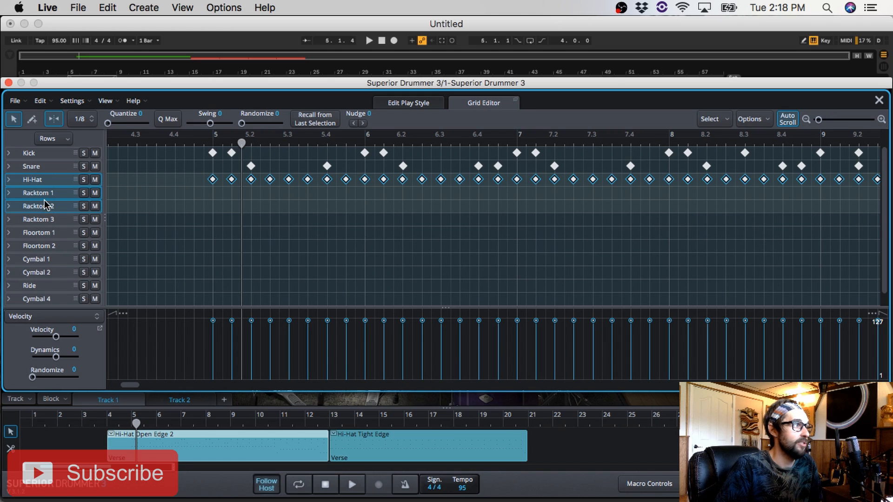
# Step: Replace the beat 4 hi-hat hits with Cymbal 1 in bar 5 and Cymbal 2 in bar 7, and play the groove
pyautogui.click(32, 119)
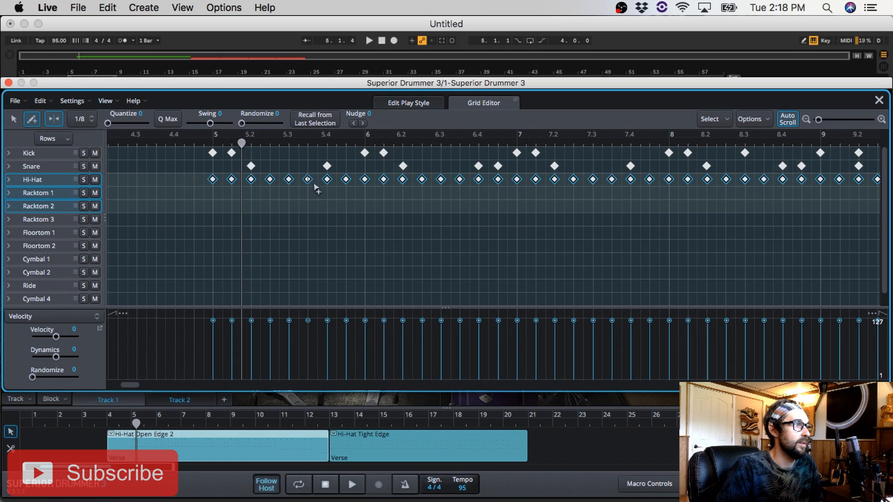
pyautogui.click(327, 179)
pyautogui.click(328, 181)
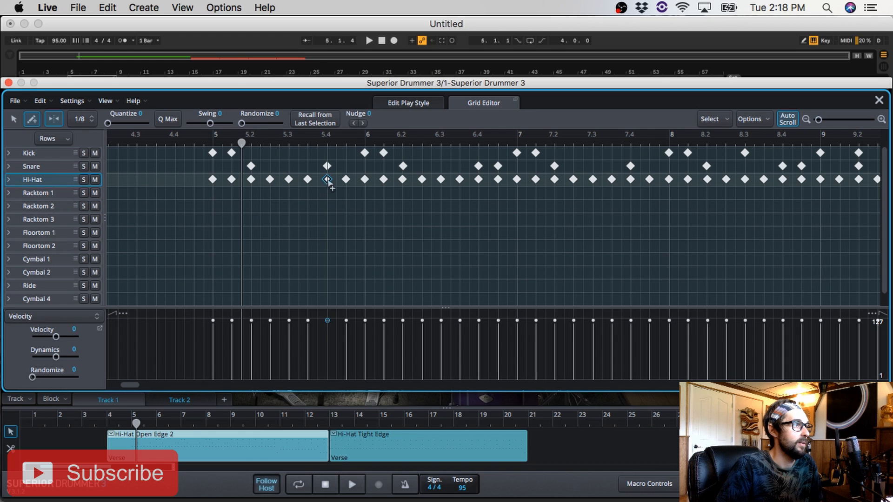
pyautogui.click(328, 180)
pyautogui.click(328, 261)
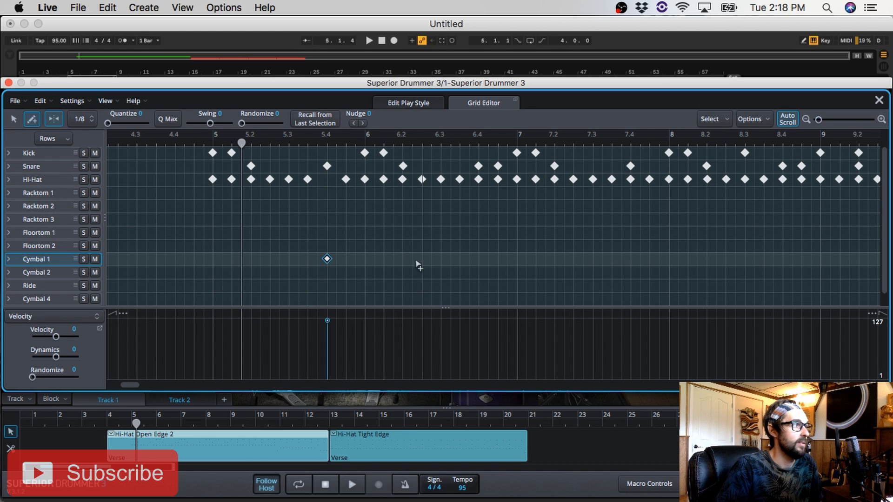
pyautogui.click(630, 273)
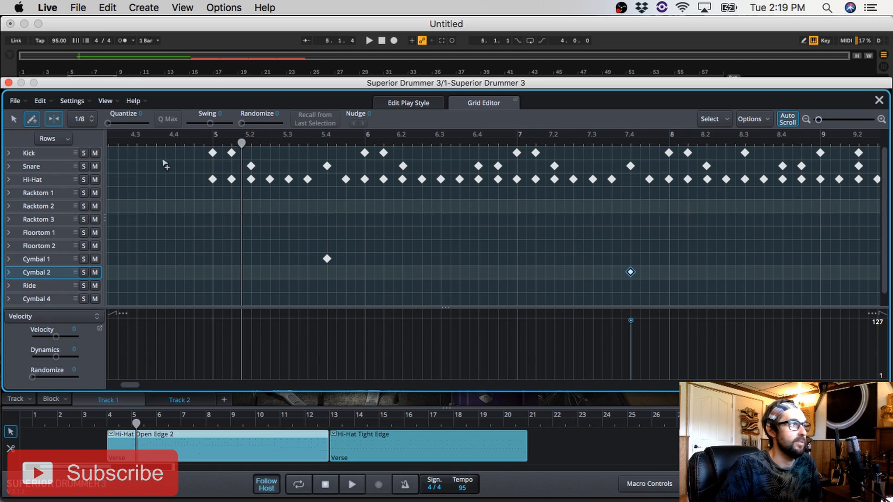
pyautogui.press('space')
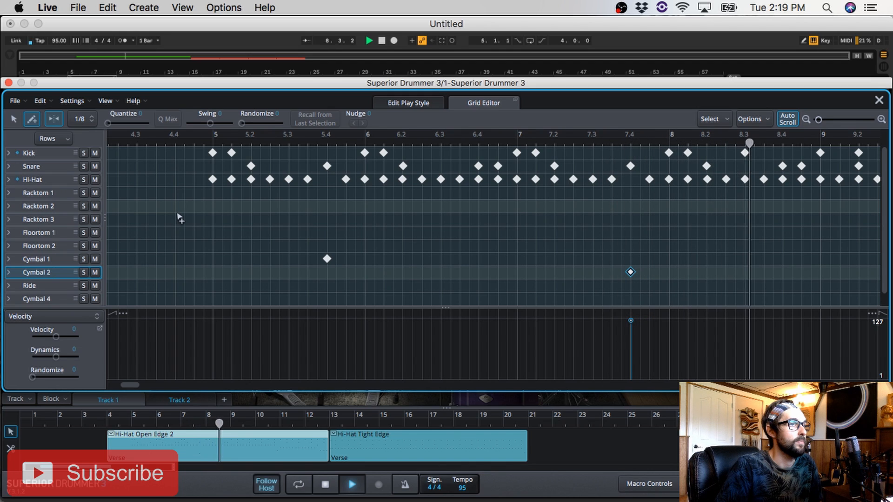
pyautogui.press('space')
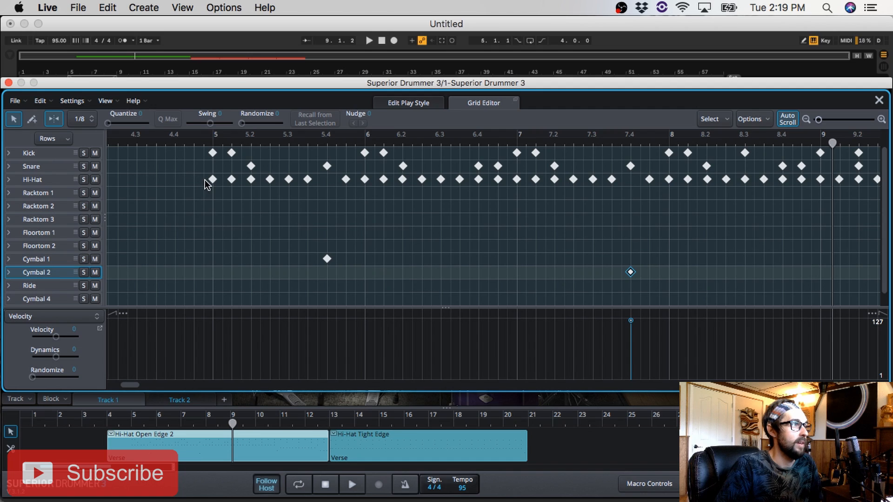
# Step: Move the hi-hat hits from bar 5 through the first beat of bar 9 to the Ride and play the groove
pyautogui.moveTo(207, 184); pyautogui.dragTo(826, 183)
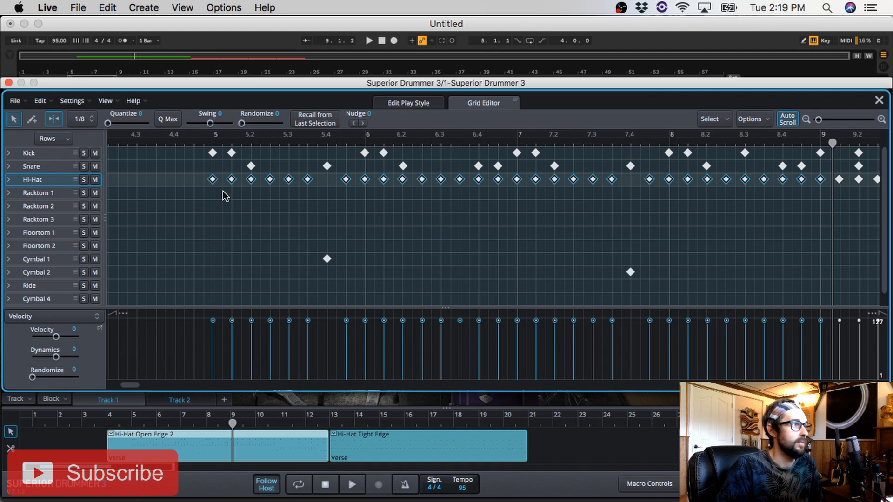
pyautogui.moveTo(213, 181); pyautogui.dragTo(212, 287)
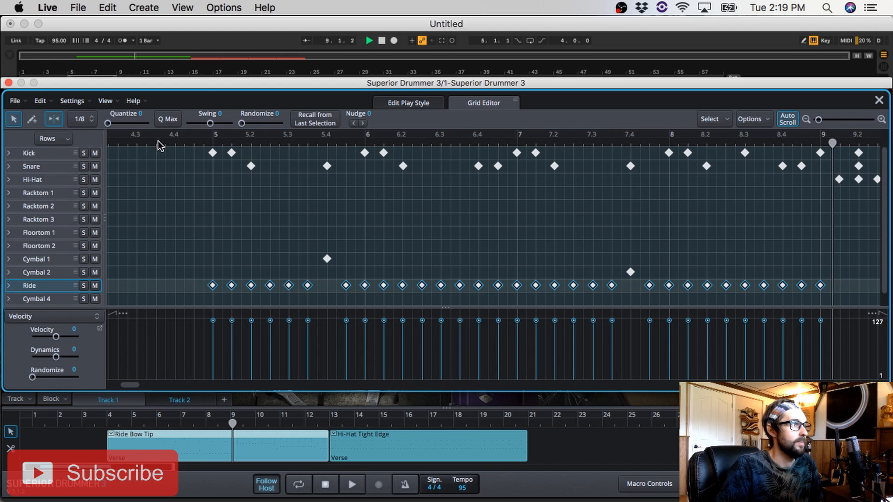
pyautogui.press('space')
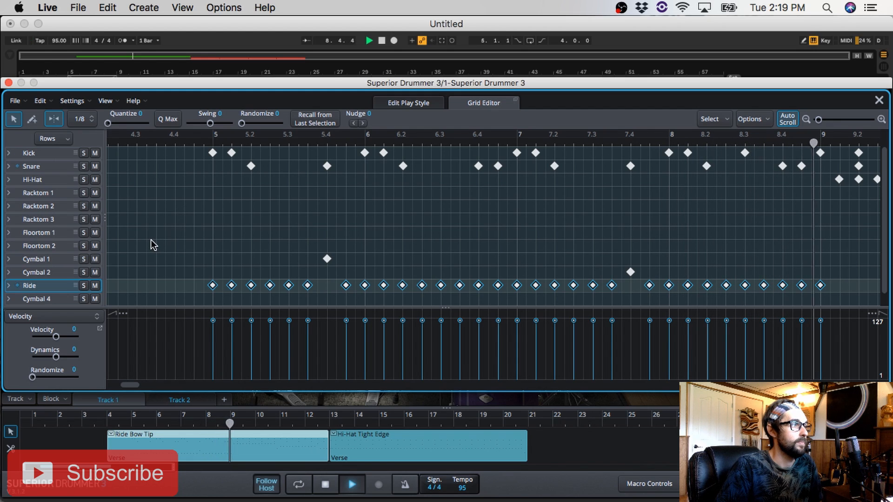
pyautogui.press('space')
# Step: Move the ride hits to Cymbal 2, erase the offbeat Cymbal 2 hits in bars 5 and 6, and play the groove
pyautogui.scroll(-1, 84, 219)
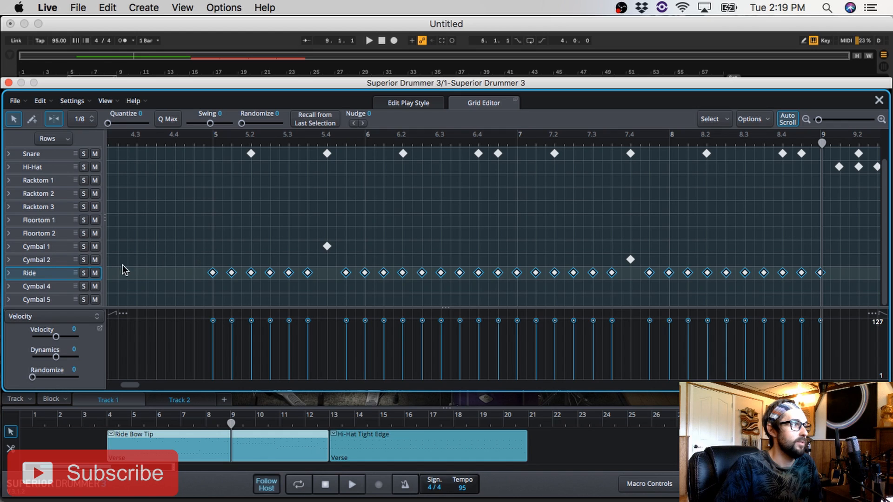
pyautogui.moveTo(214, 272)
pyautogui.mouseDown()
pyautogui.moveTo(214, 298)
pyautogui.moveTo(219, 255)
pyautogui.moveTo(223, 266)
pyautogui.mouseUp()
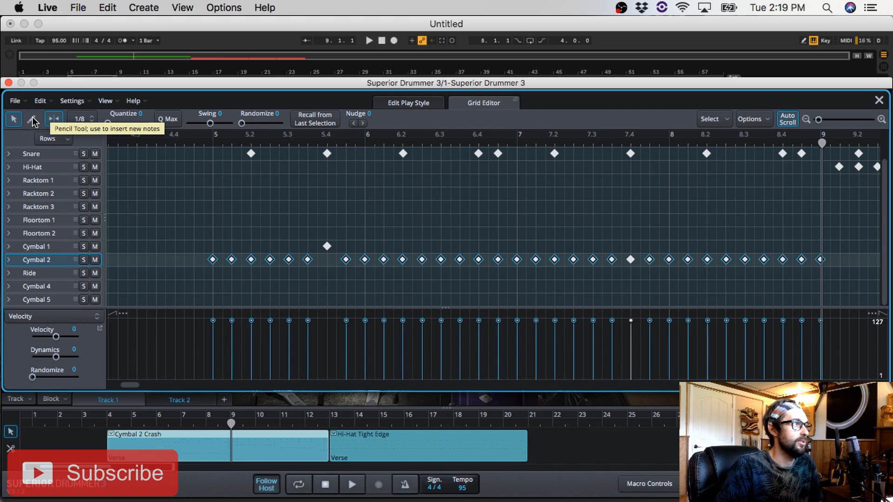
pyautogui.click(232, 259)
pyautogui.click(269, 259)
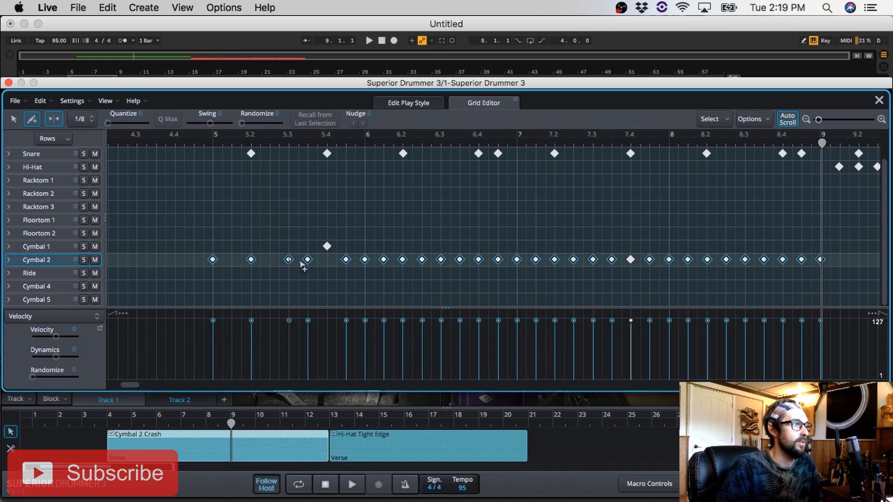
pyautogui.click(309, 260)
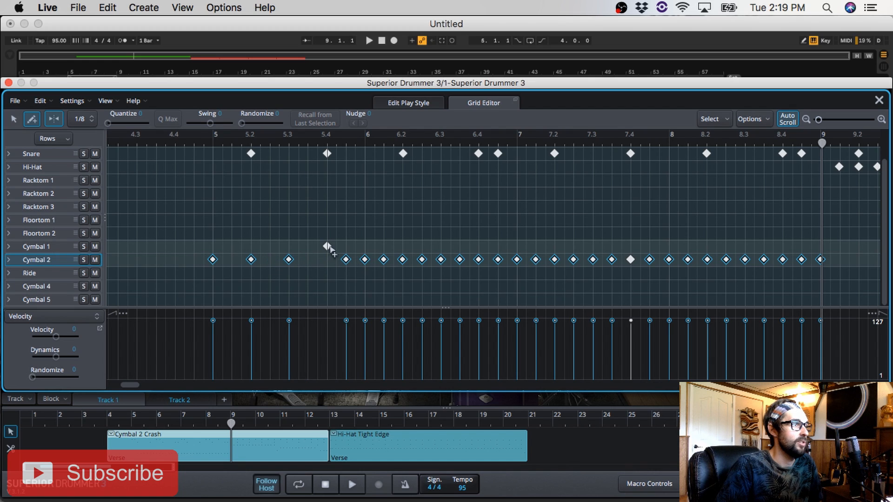
pyautogui.click(345, 259)
pyautogui.click(384, 259)
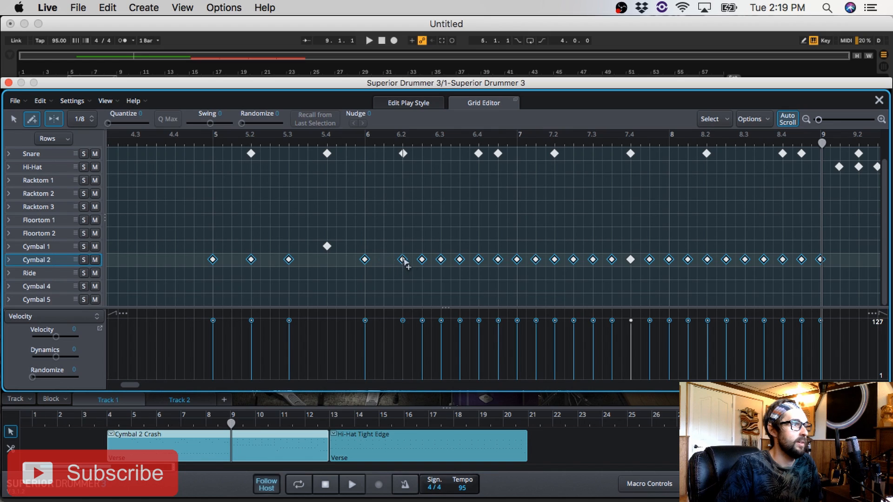
pyautogui.click(421, 260)
pyautogui.click(460, 260)
pyautogui.click(498, 260)
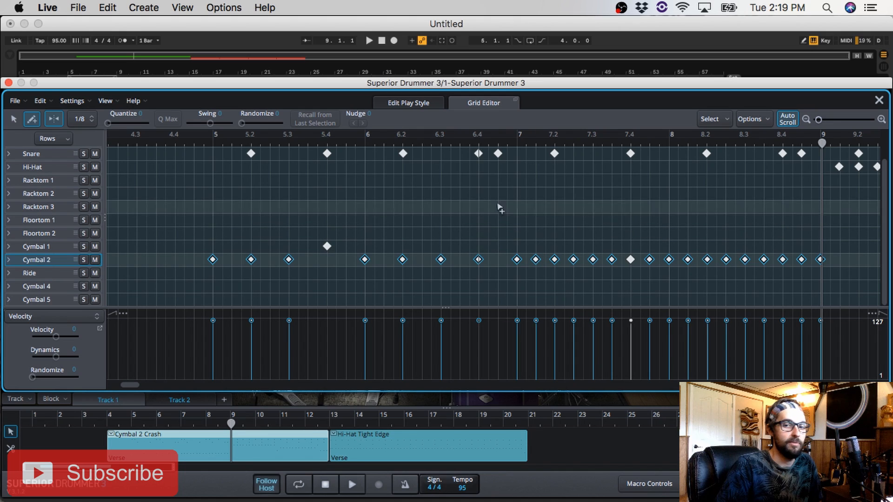
pyautogui.press('space')
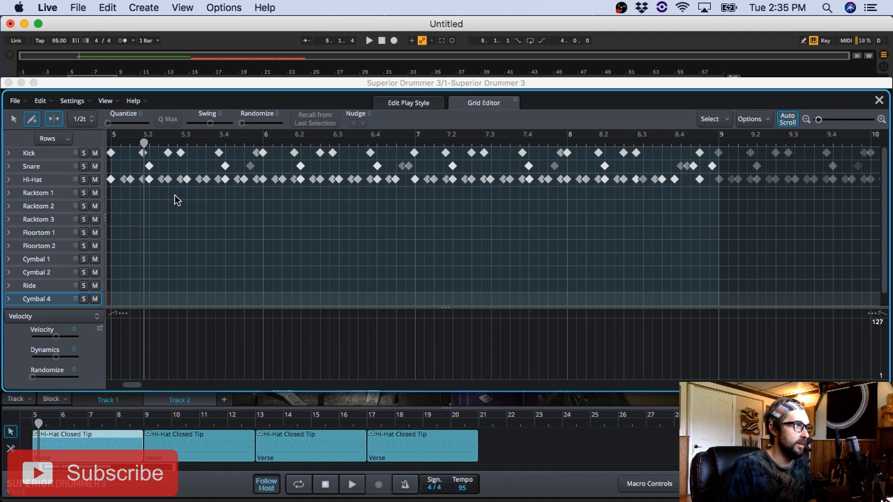
# Step: Play the Track 2 groove from the start of bar 5
pyautogui.click(111, 141)
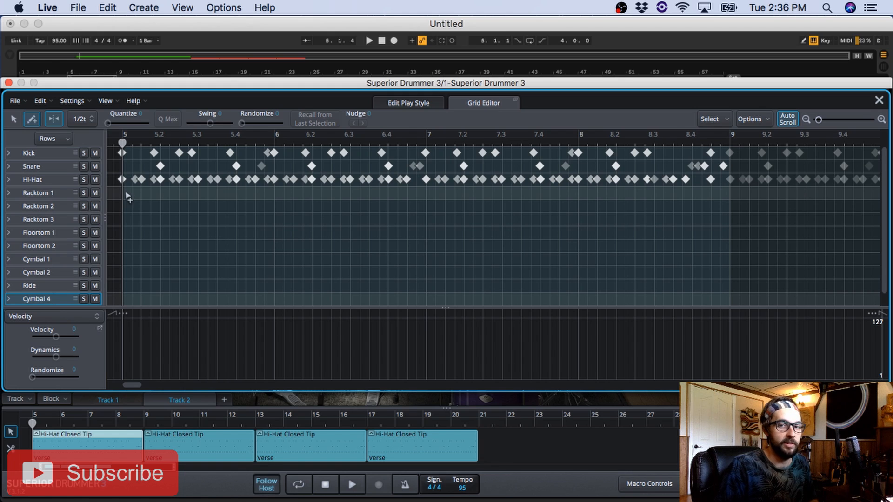
pyautogui.press('space')
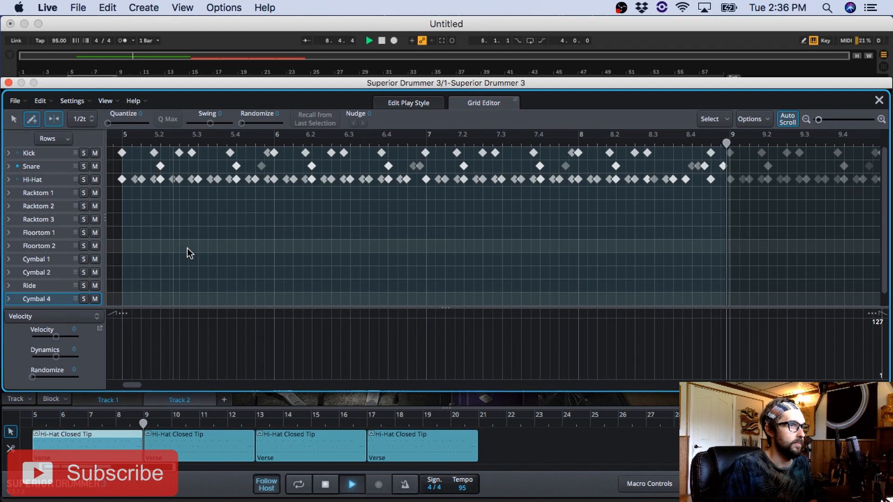
# Step: Stop playback and examine the Track 2 groove's individual hi-hat articulations and its kick note velocities
pyautogui.press('space')
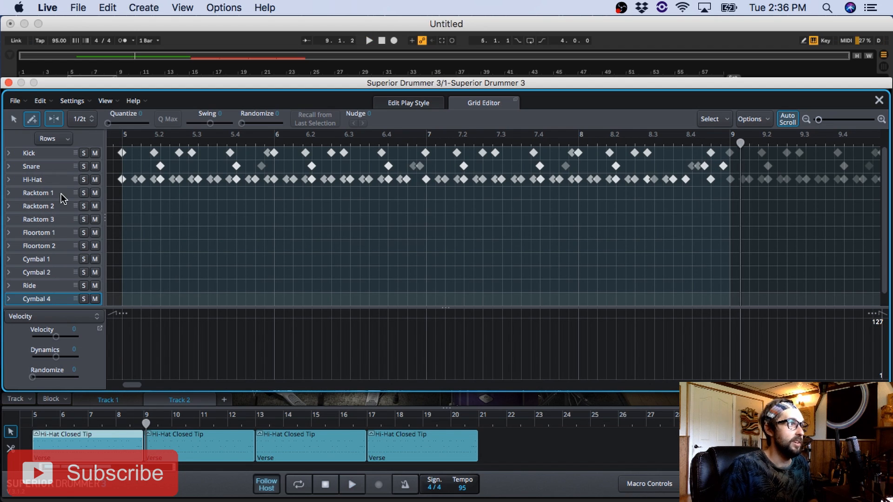
pyautogui.click(9, 180)
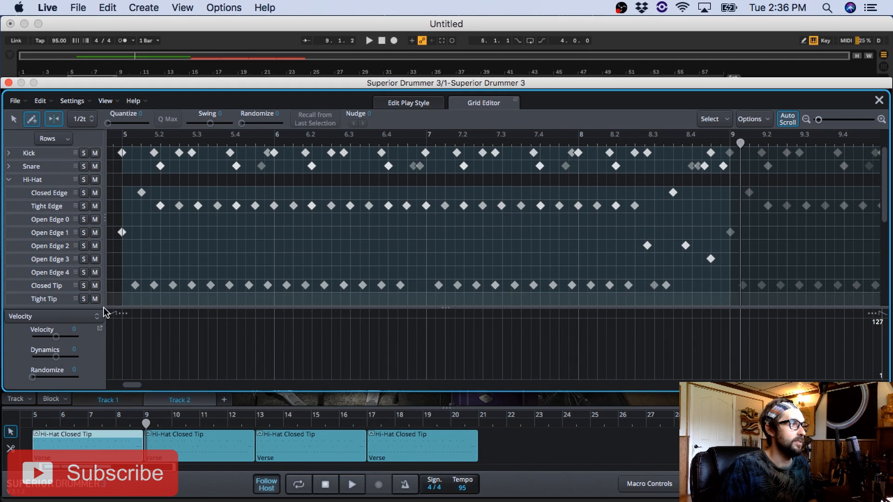
pyautogui.click(47, 180)
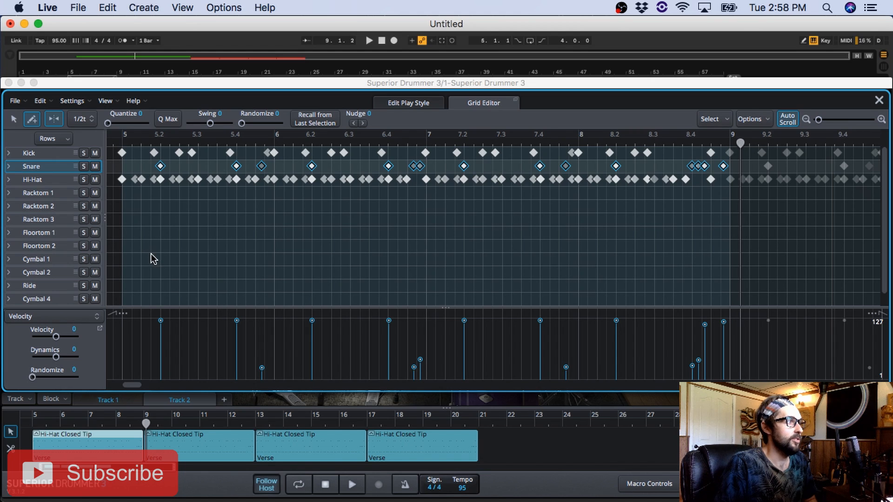
pyautogui.click(9, 180)
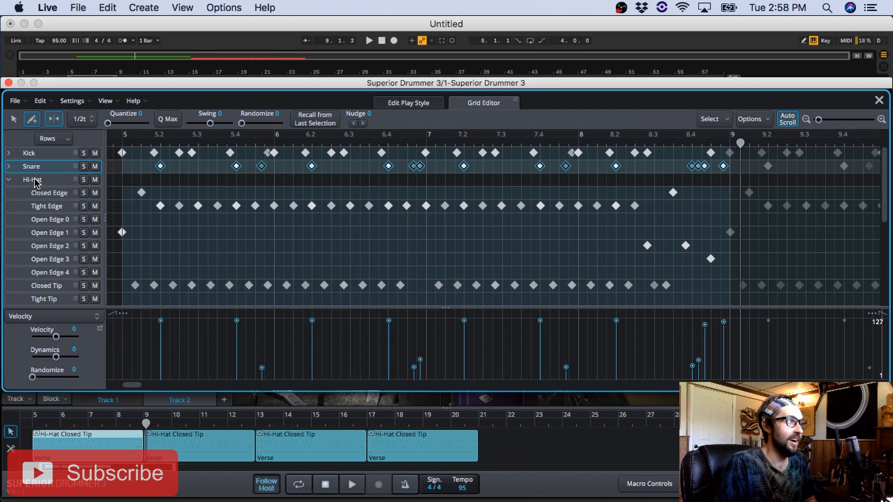
pyautogui.click(29, 155)
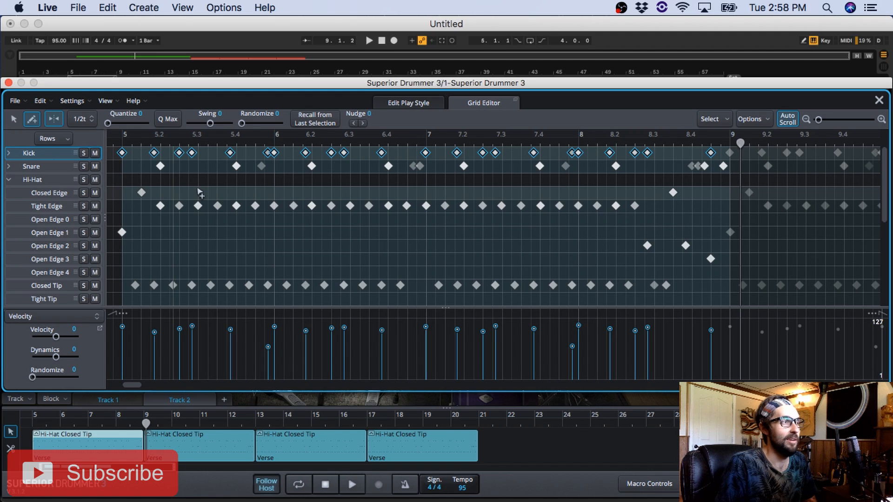
pyautogui.click(8, 180)
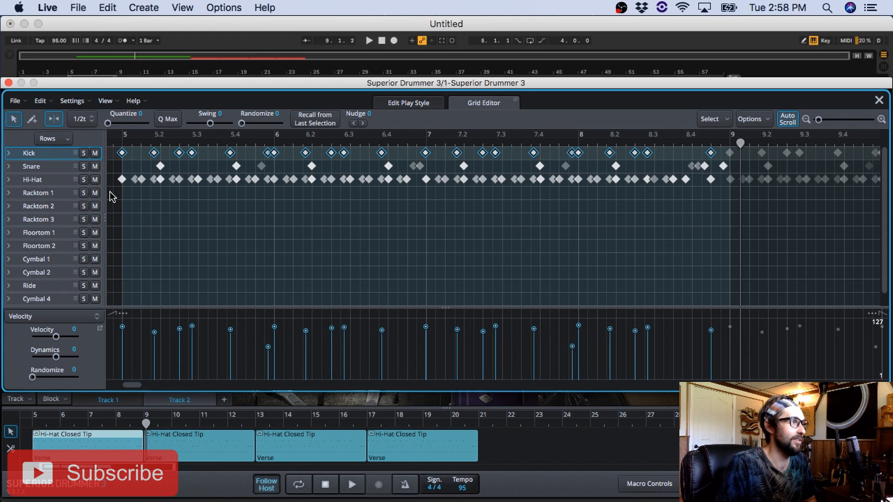
# Step: Raise the velocity of the hi-hat notes in bars 5 to 8 by 127, set their Dynamics to 127, and lower all their velocities together
pyautogui.moveTo(114, 188); pyautogui.dragTo(748, 182)
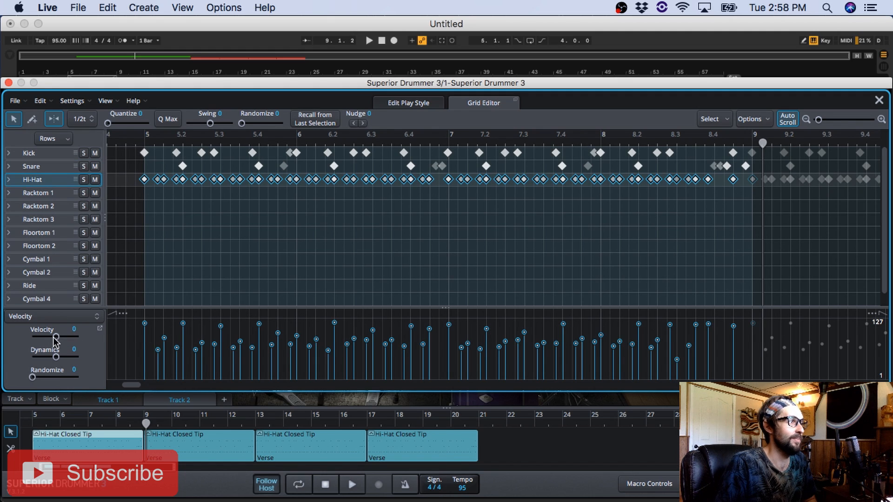
pyautogui.moveTo(54, 337); pyautogui.dragTo(120, 335)
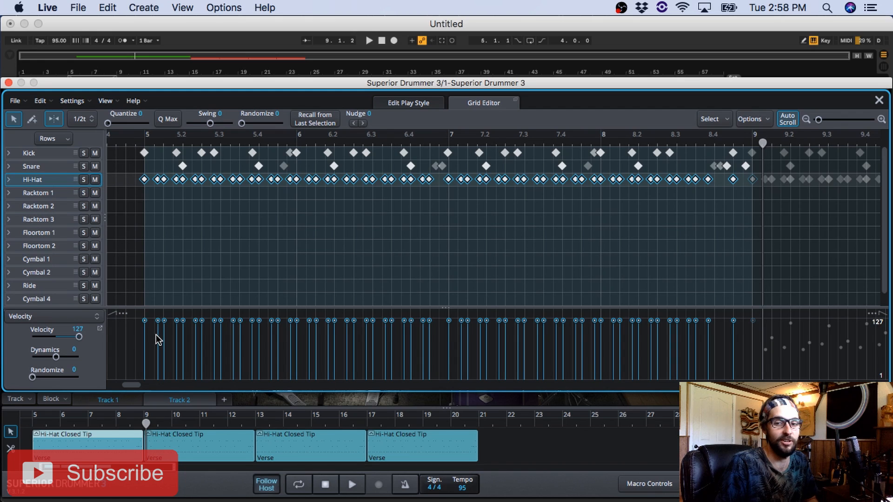
pyautogui.moveTo(80, 339); pyautogui.dragTo(80, 358)
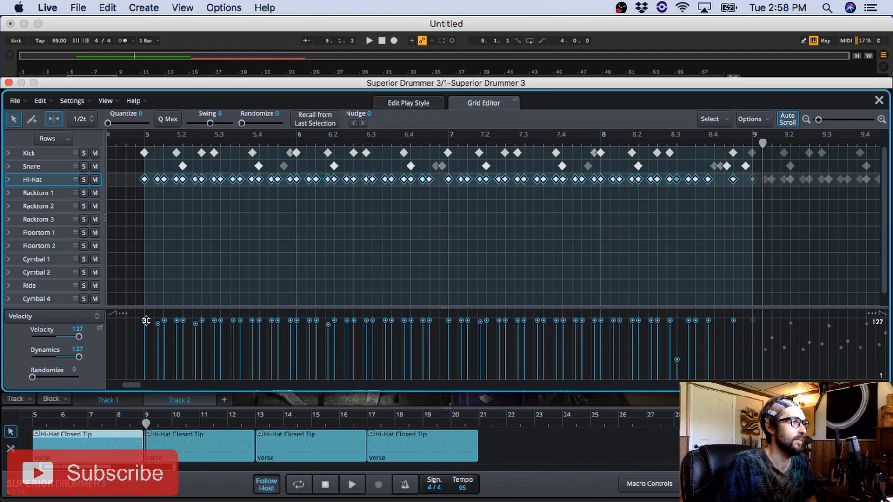
pyautogui.moveTo(146, 321); pyautogui.dragTo(149, 344)
# Step: Raise the velocities of all kick and snare notes in bars 5 to 8 by 127
pyautogui.click(32, 154)
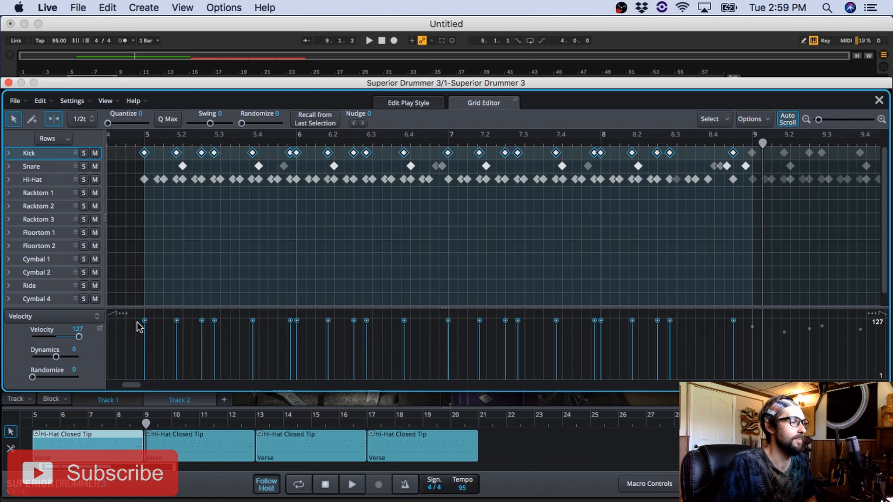
pyautogui.click(36, 167)
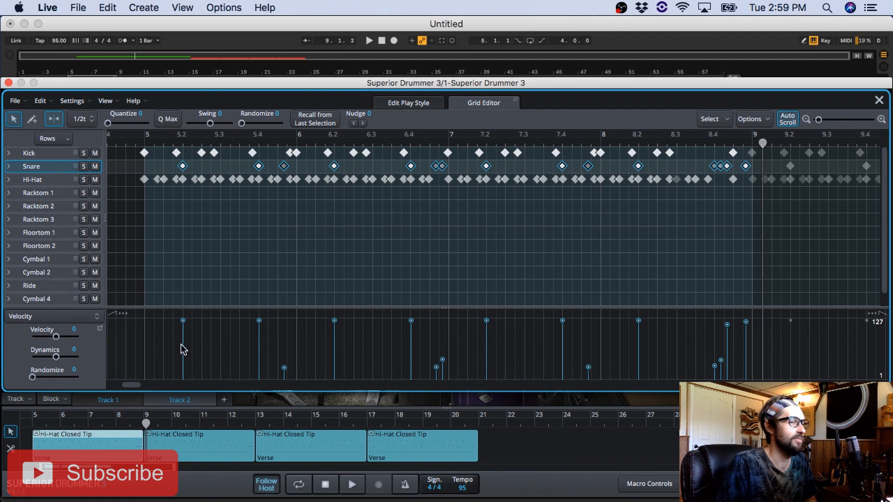
pyautogui.moveTo(56, 337); pyautogui.dragTo(118, 339)
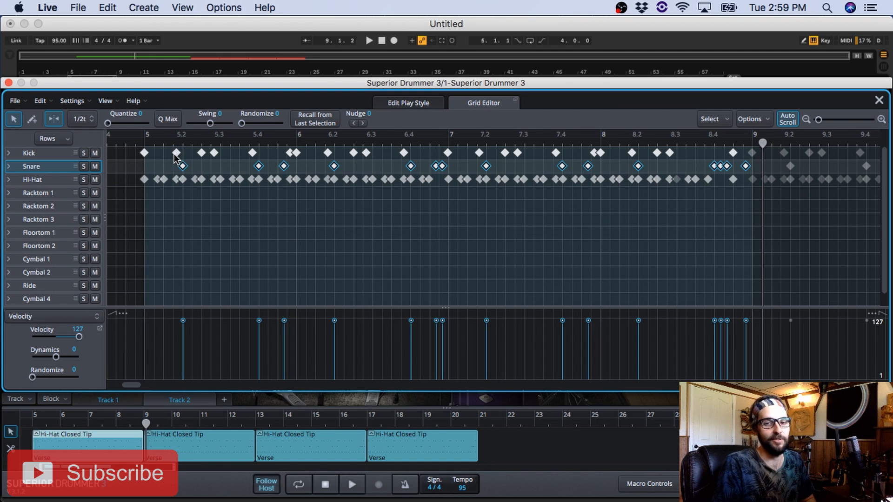
# Step: Play the Track 2 groove with its new velocities, and play the Track 1 groove from bar 13
pyautogui.press('space')
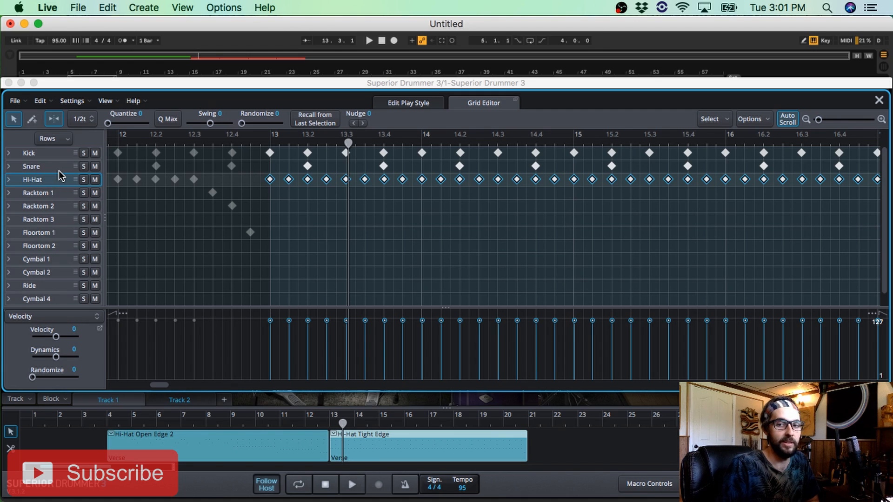
pyautogui.press('space')
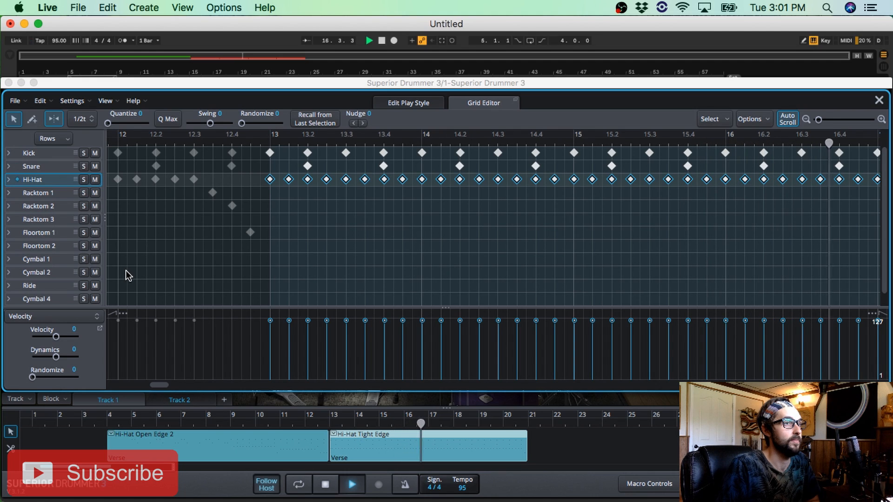
pyautogui.press('space')
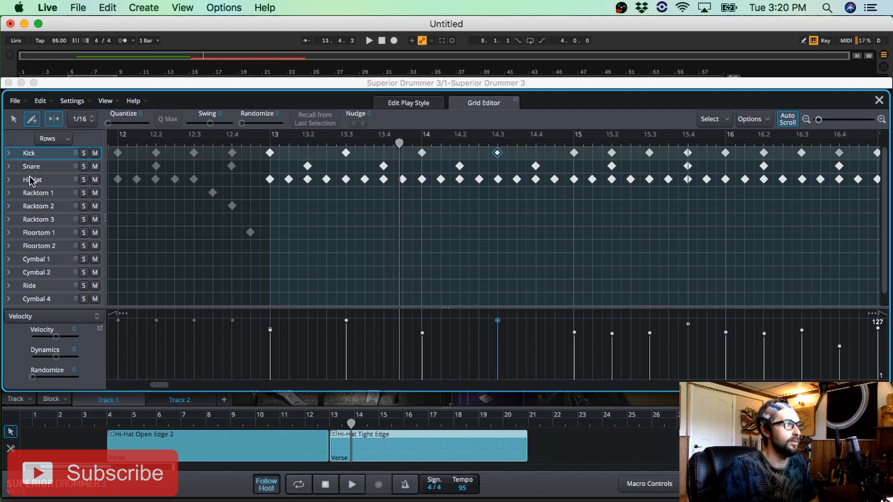
# Step: Lower the velocity of all hi-hat notes in the block starting at bar 13 by 37, and fine-tune them to 91
pyautogui.click(14, 180)
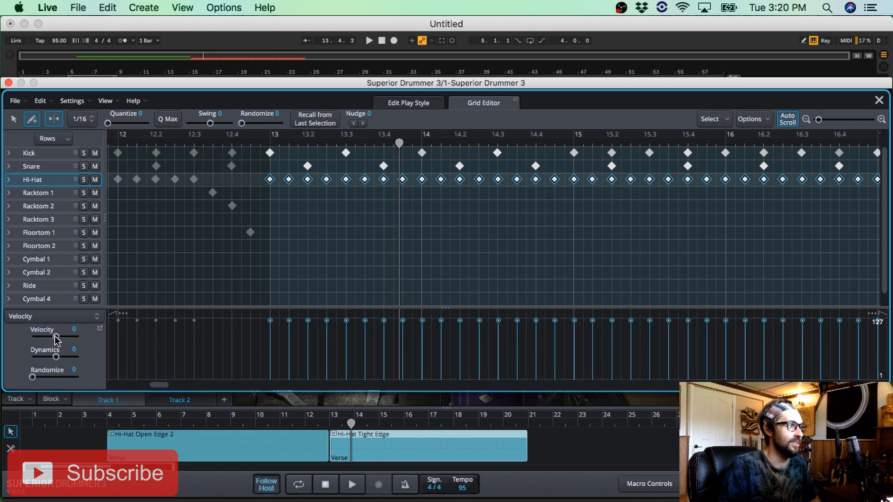
pyautogui.moveTo(55, 339); pyautogui.dragTo(48, 340)
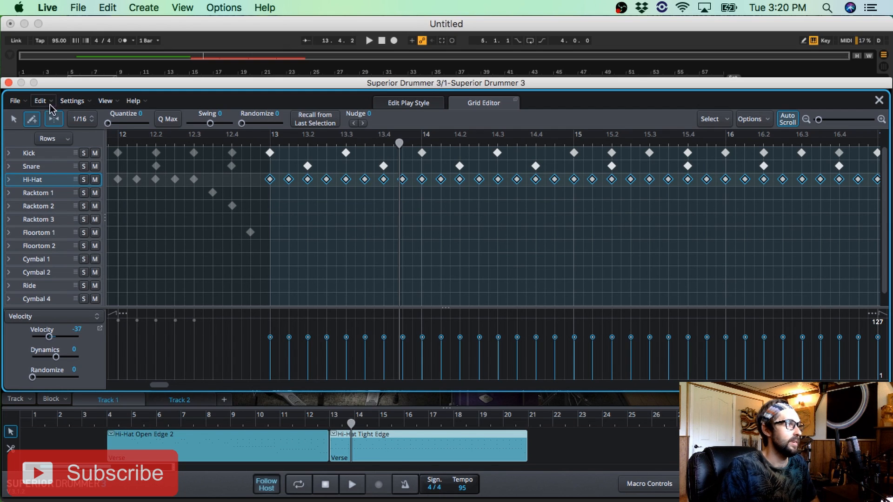
pyautogui.click(13, 120)
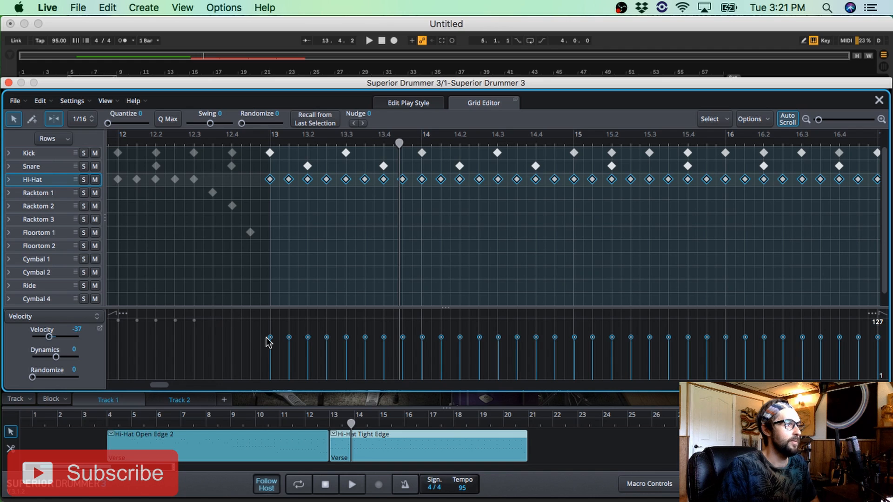
pyautogui.moveTo(271, 336); pyautogui.dragTo(272, 335)
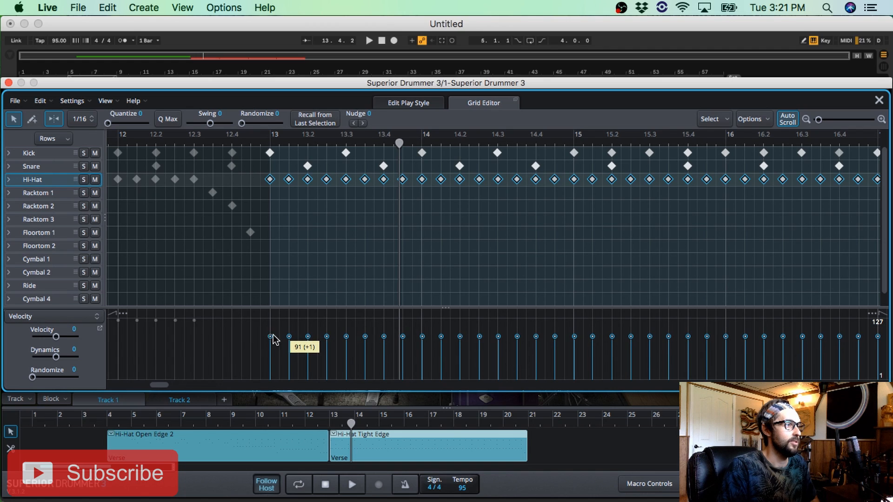
# Step: Accent the hi-hat hits that fall on the beats from bar 13 to the start of bar 15 by raising their velocities individually
pyautogui.click(264, 180)
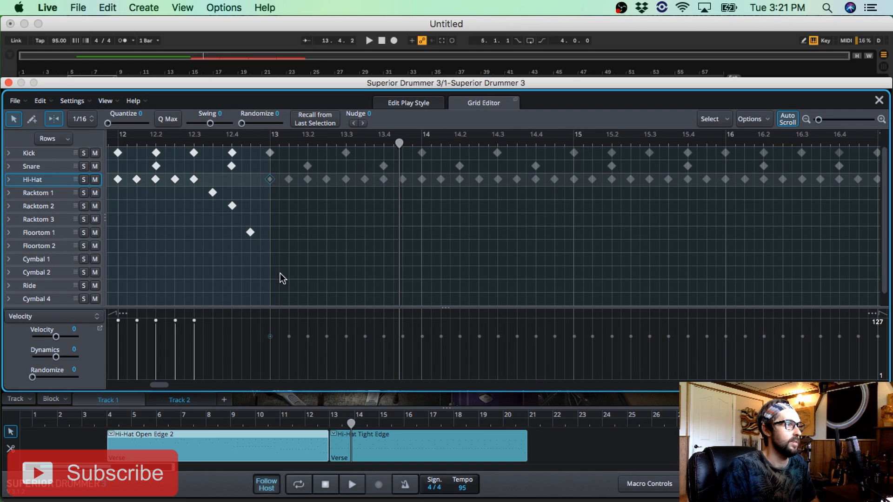
pyautogui.click(270, 179)
pyautogui.click(270, 179)
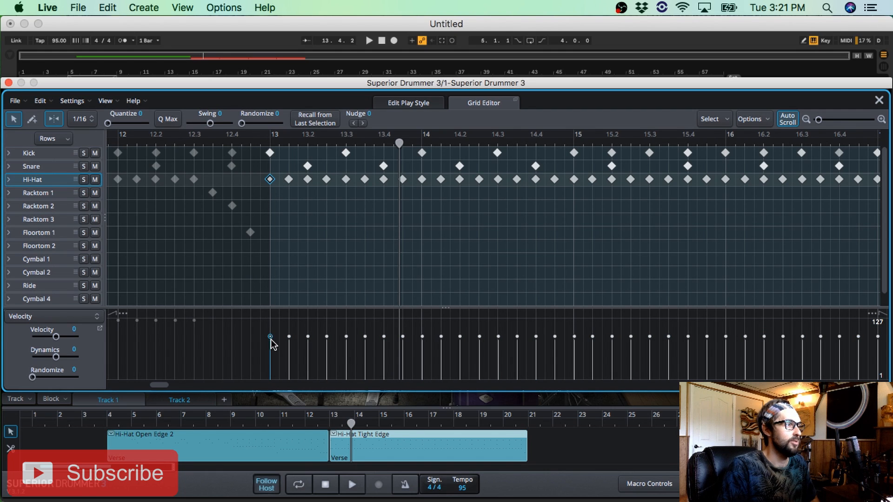
pyautogui.moveTo(270, 335); pyautogui.dragTo(345, 332)
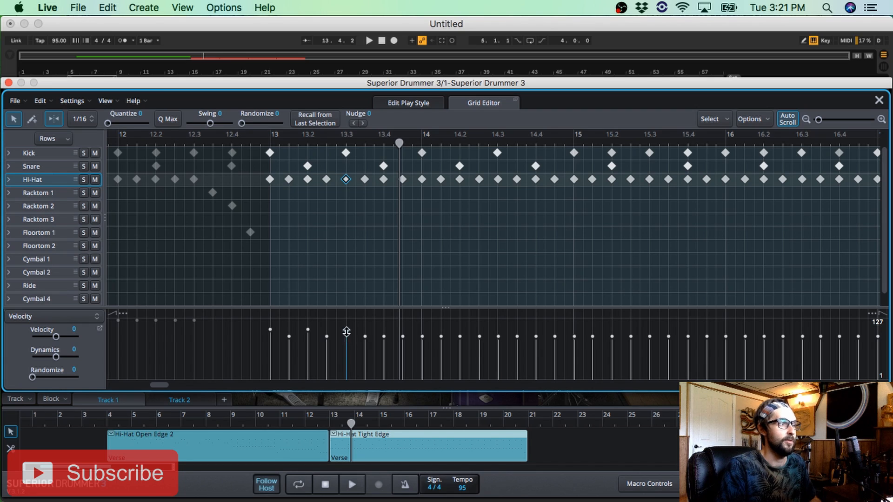
pyautogui.moveTo(385, 334); pyautogui.dragTo(383, 329)
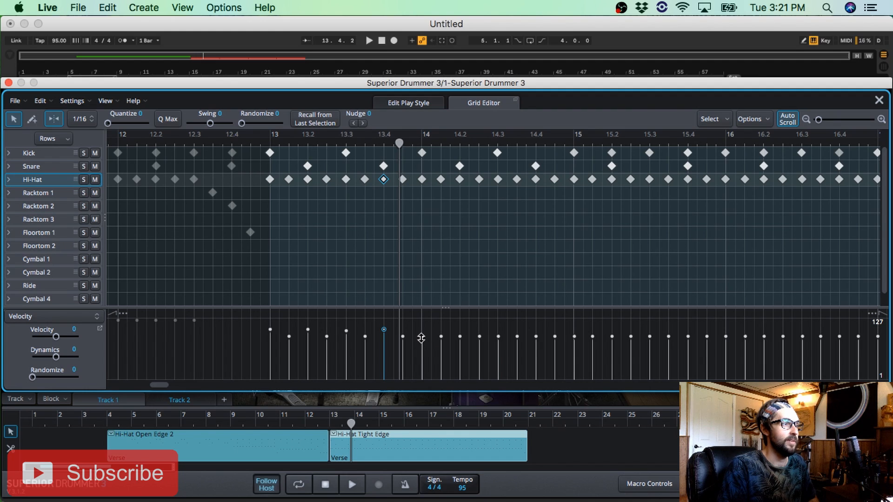
pyautogui.moveTo(422, 338); pyautogui.dragTo(574, 332)
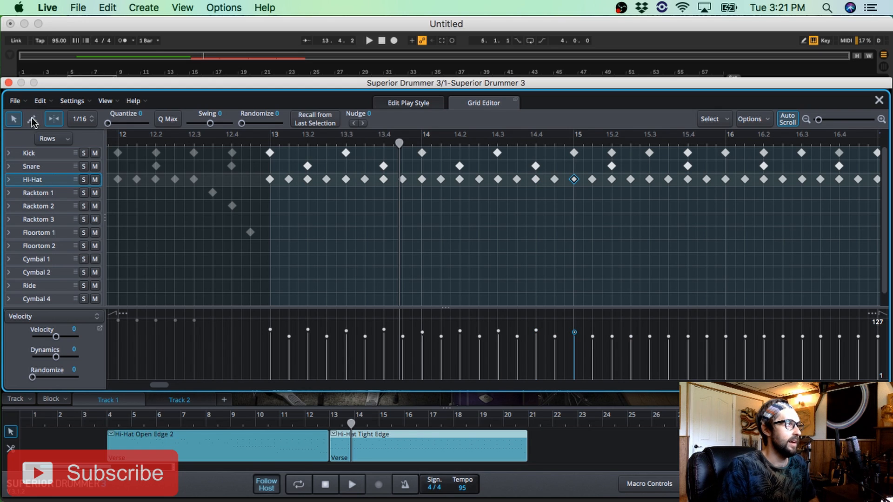
# Step: Set the hi-hat hits from the start of bar 15 to the start of bar 17 to full velocity and play the groove
pyautogui.moveTo(582, 191); pyautogui.dragTo(755, 182)
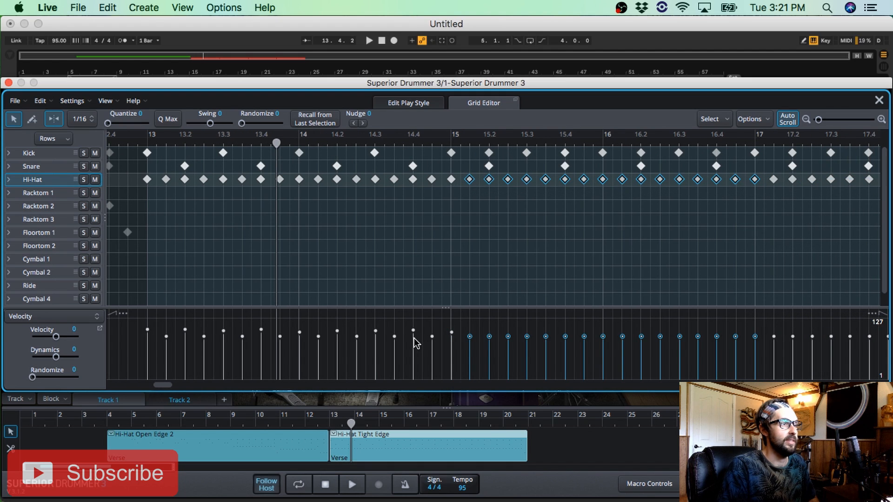
pyautogui.moveTo(470, 335); pyautogui.dragTo(451, 321)
pyautogui.press('space')
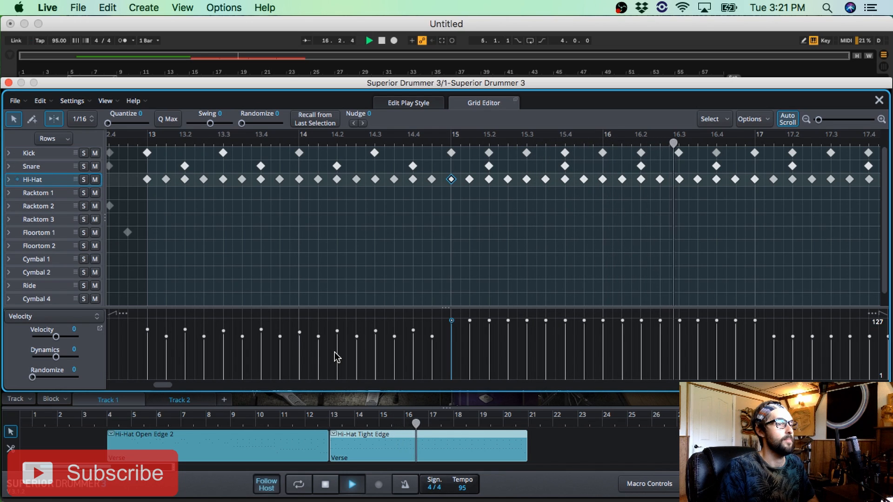
pyautogui.press('space')
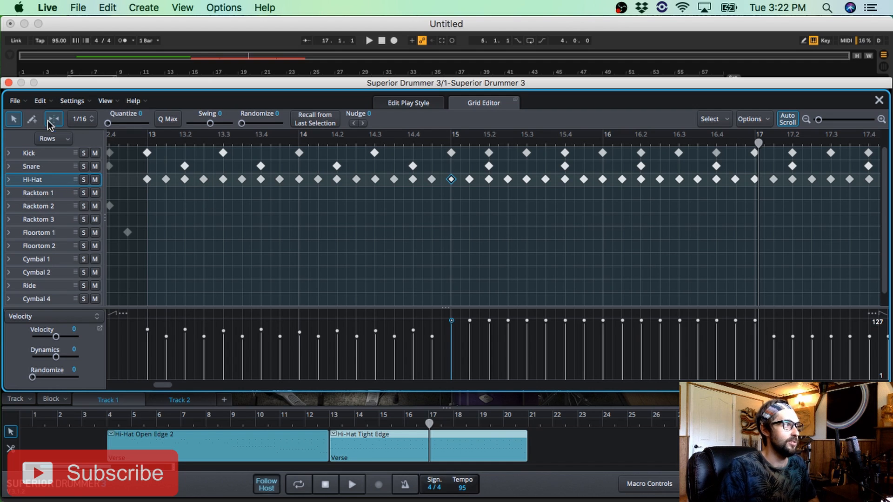
# Step: Add a kick on the offbeat of beat 1 in bar 13, erase the beat 3 kick, and play the groove
pyautogui.click(26, 154)
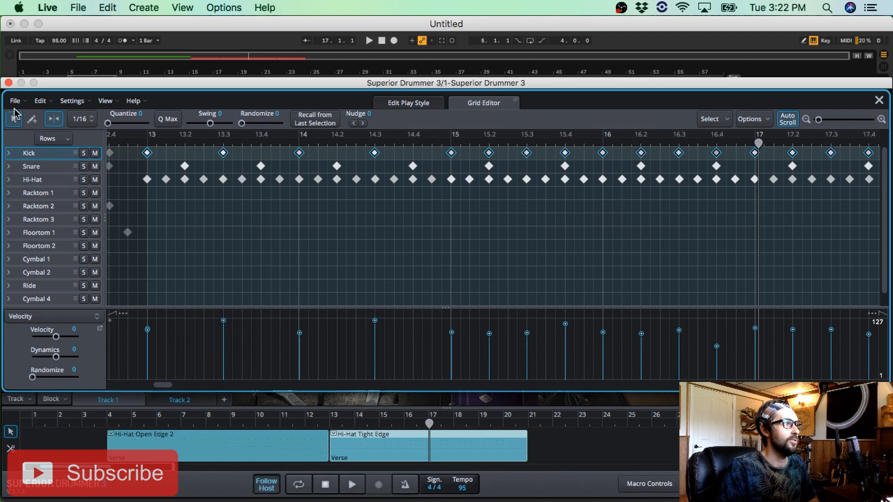
pyautogui.click(31, 119)
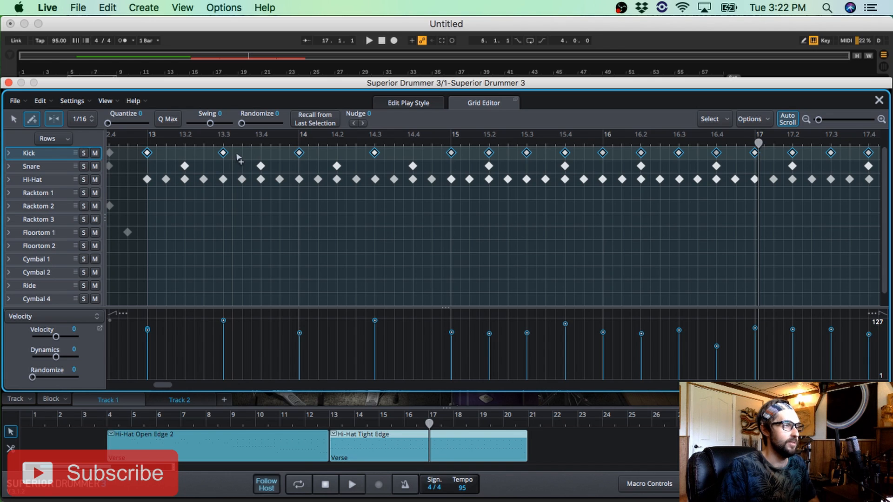
pyautogui.press('space')
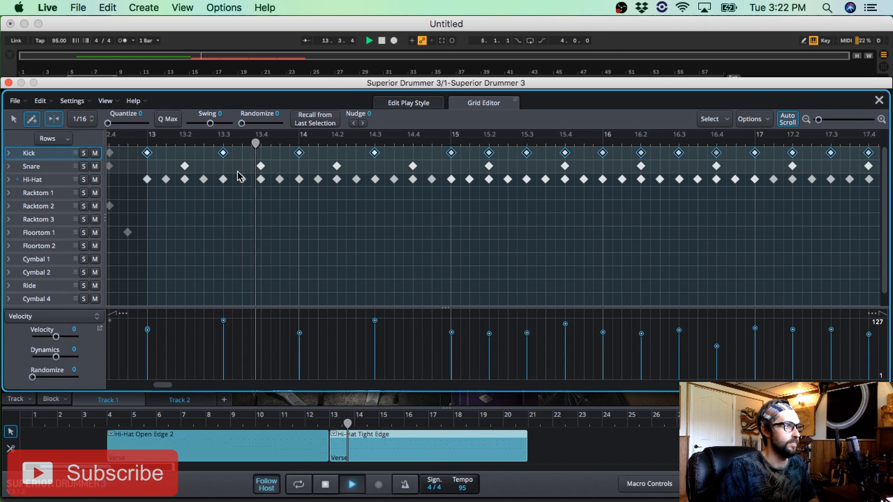
pyautogui.press('space')
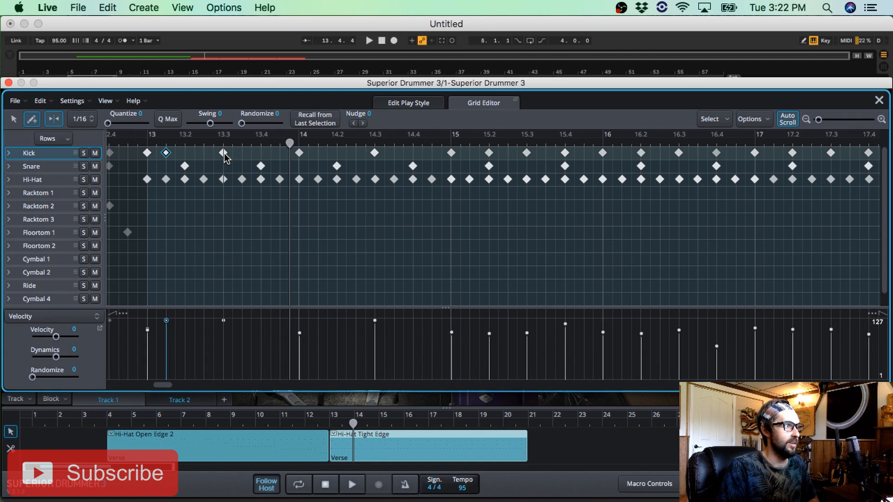
pyautogui.click(223, 153)
pyautogui.press('space')
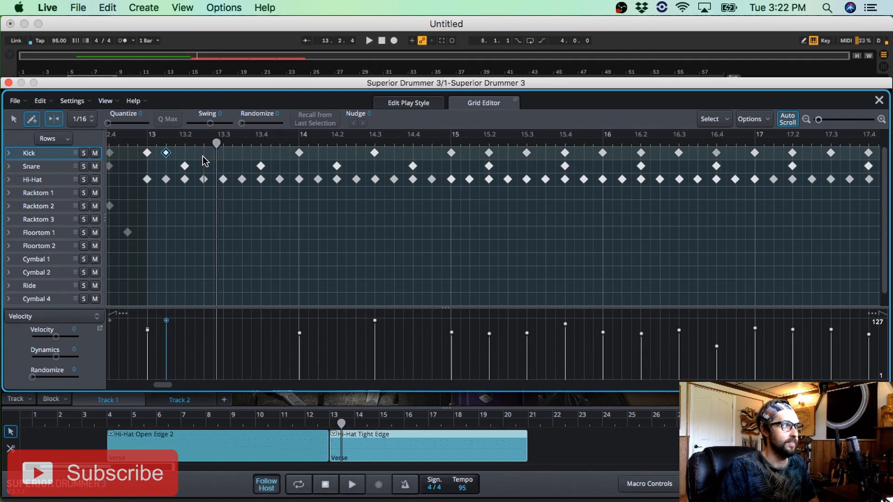
# Step: Add bar 13 kicks on the offbeats of beats 2 and 3 and on the sixteenth right after beat 3, and play the groove
pyautogui.click(203, 153)
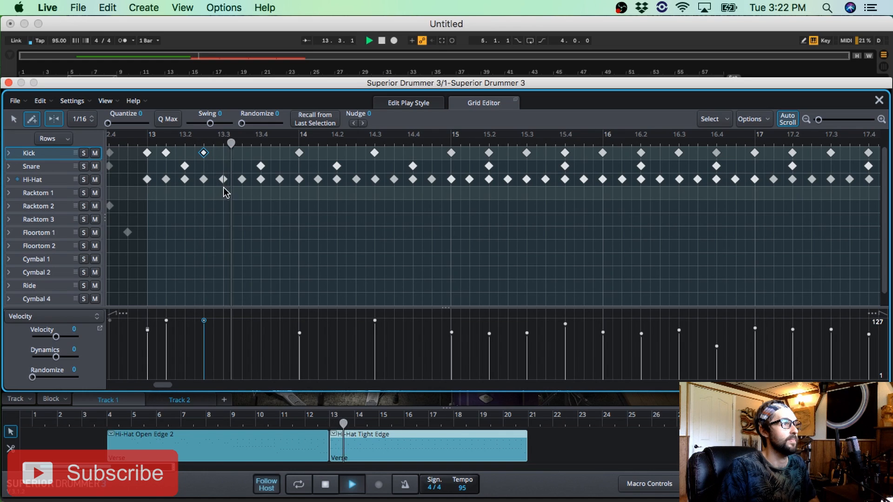
pyautogui.press('space')
pyautogui.click(243, 154)
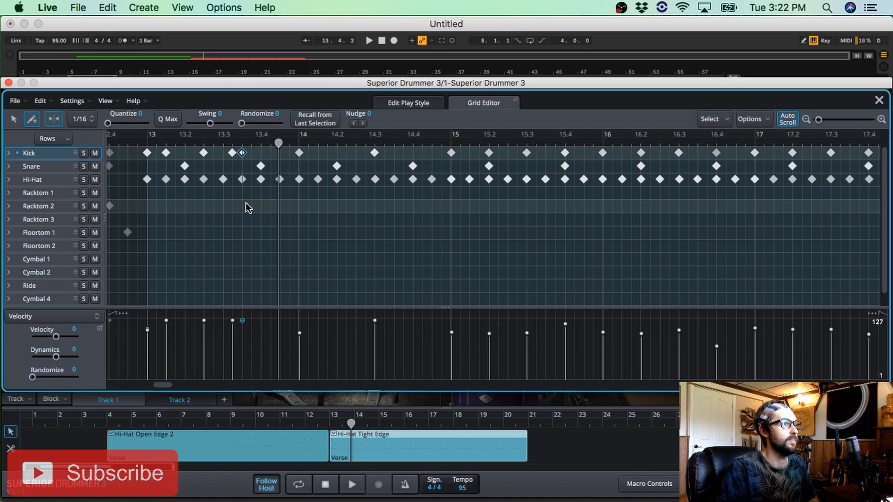
pyautogui.press('space')
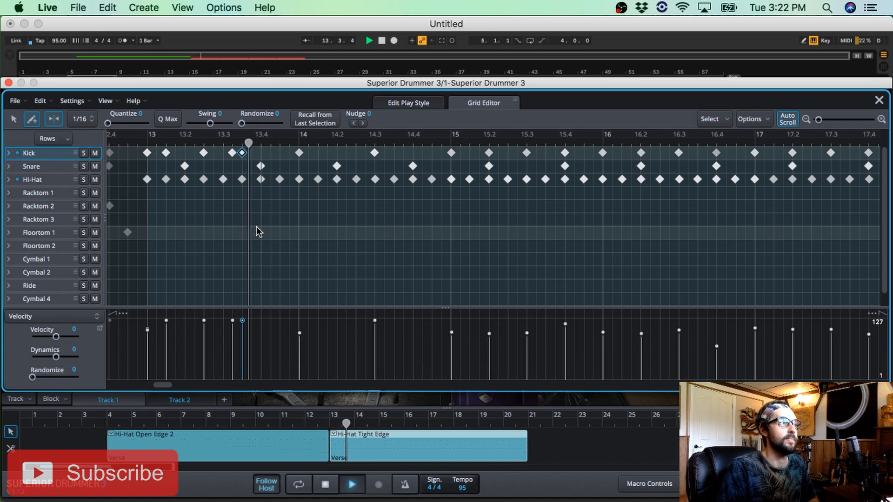
# Step: Add a kick on the offbeat of beat 1 in bar 14 and play the groove
pyautogui.click(318, 153)
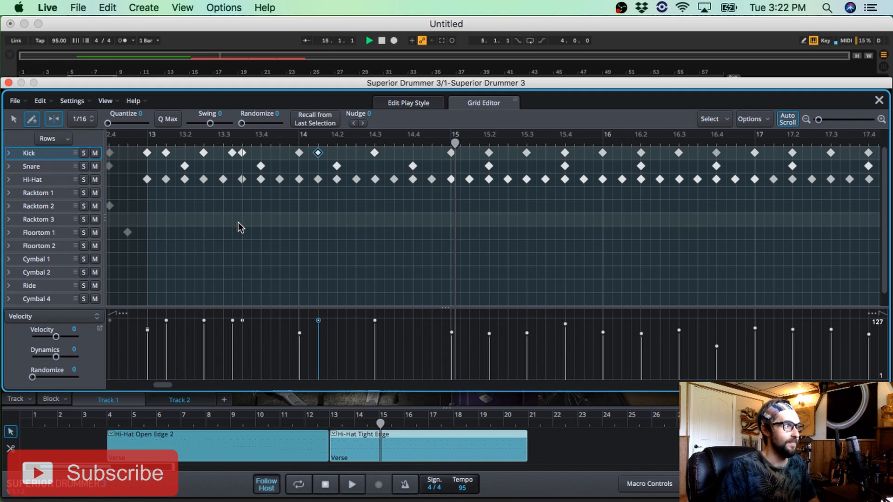
pyautogui.press('space')
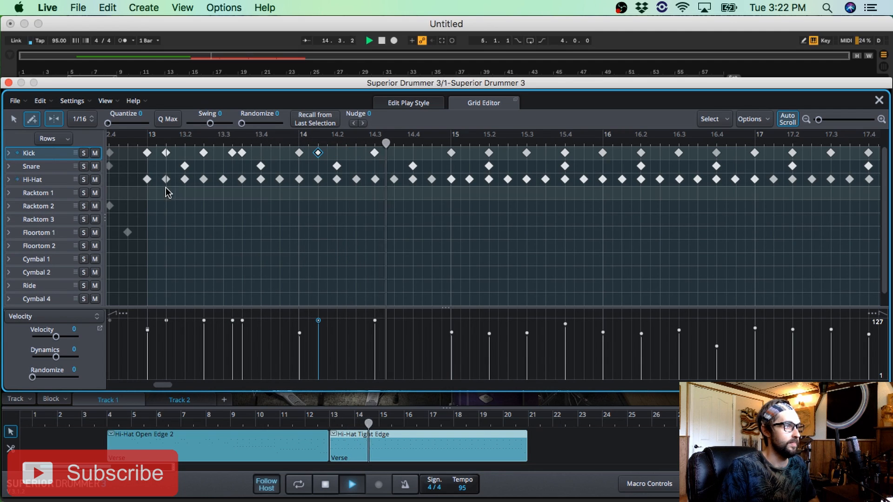
pyautogui.press('space')
# Step: Expand the snare articulations, add a Center hit on the offbeat of beat 4 in bar 14, and play the groove
pyautogui.click(9, 165)
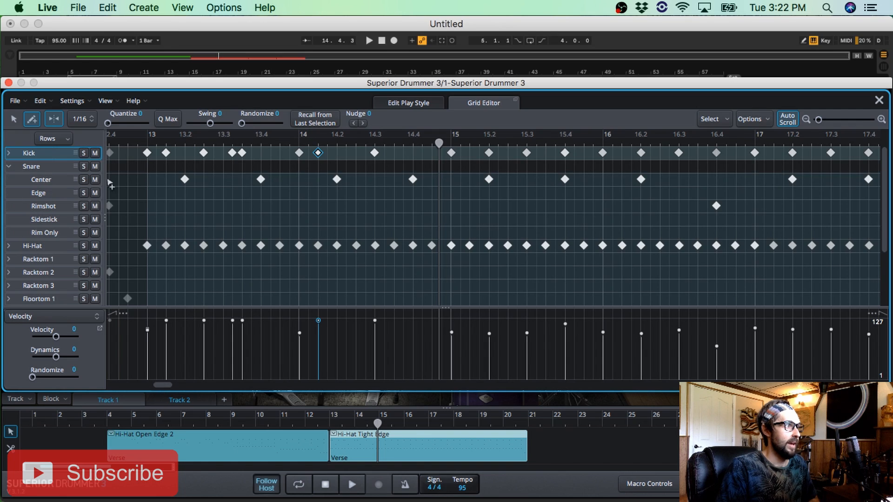
pyautogui.click(432, 183)
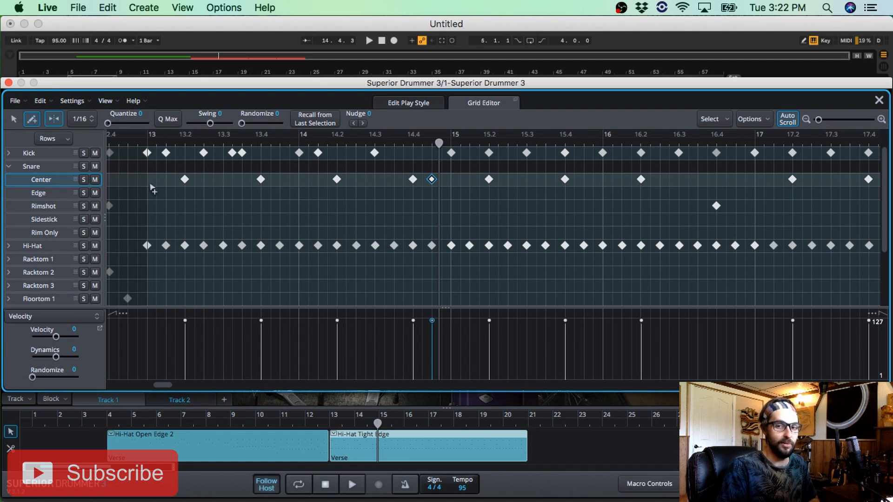
pyautogui.press('space')
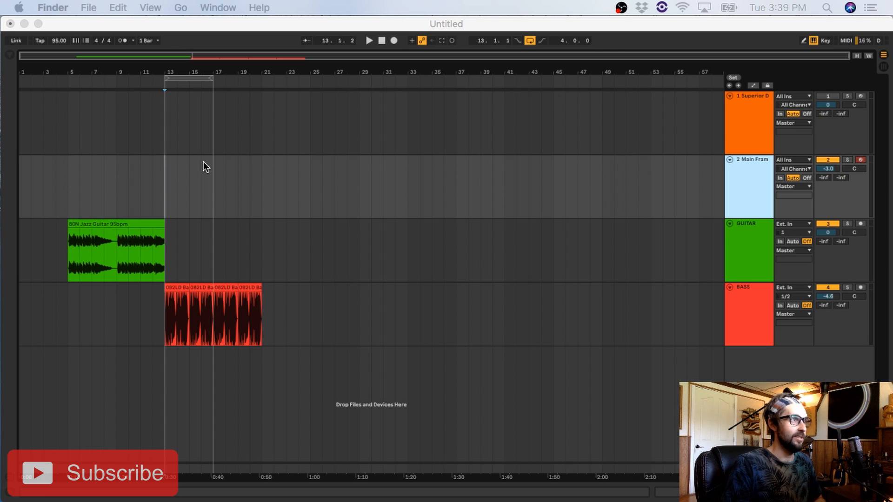
# Step: Insert an empty four-bar MIDI clip on the Main Frame track in Live's arrangement, spanning bar 13 to the start of bar 17
pyautogui.click(167, 170)
pyautogui.moveTo(166, 170); pyautogui.dragTo(205, 179)
pyautogui.rightClick(200, 179)
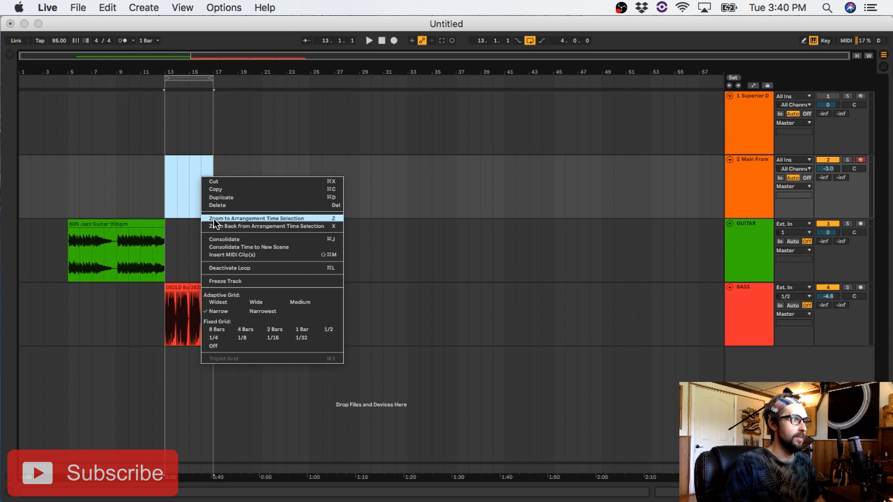
pyautogui.click(219, 251)
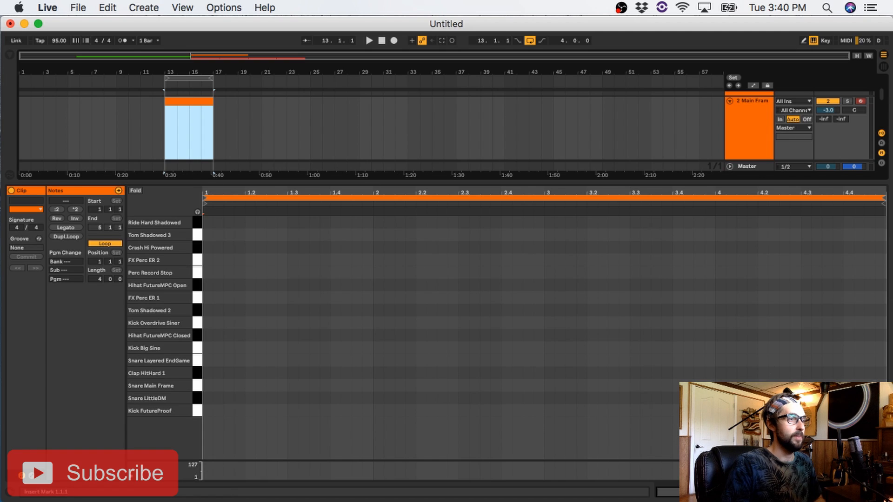
# Step: Switch to Session View and start playback from bar 13
pyautogui.press('Tab')
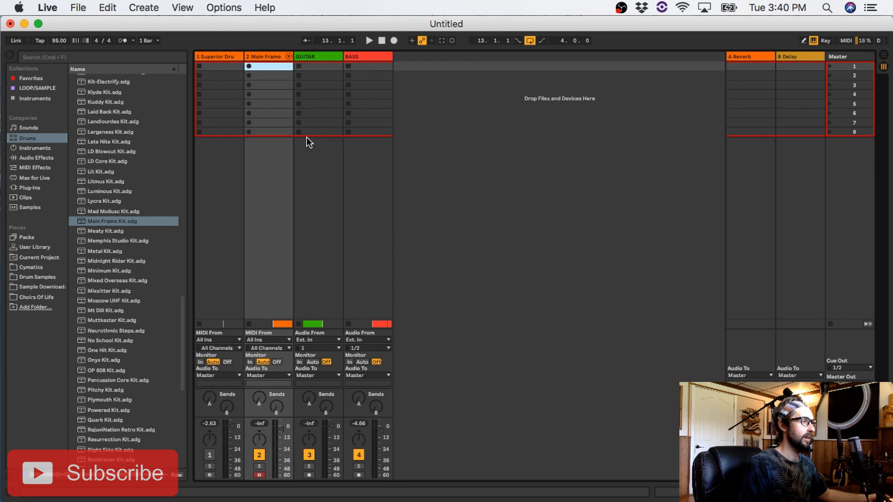
pyautogui.press('space')
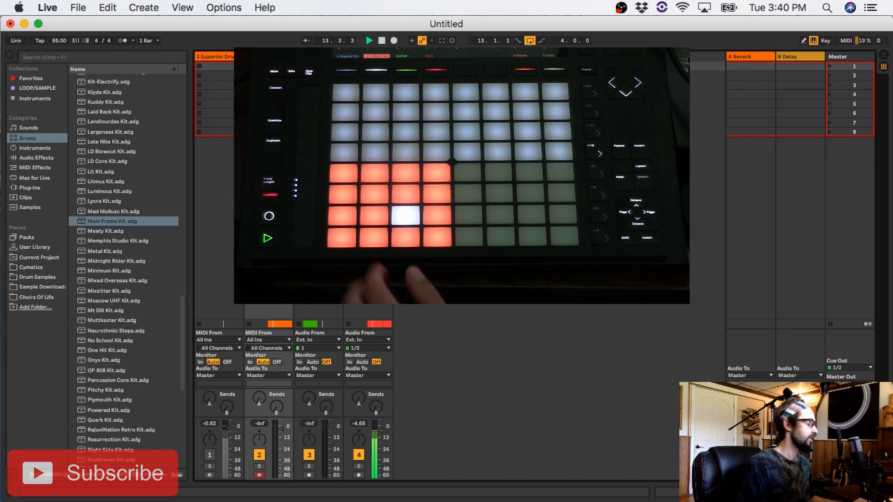